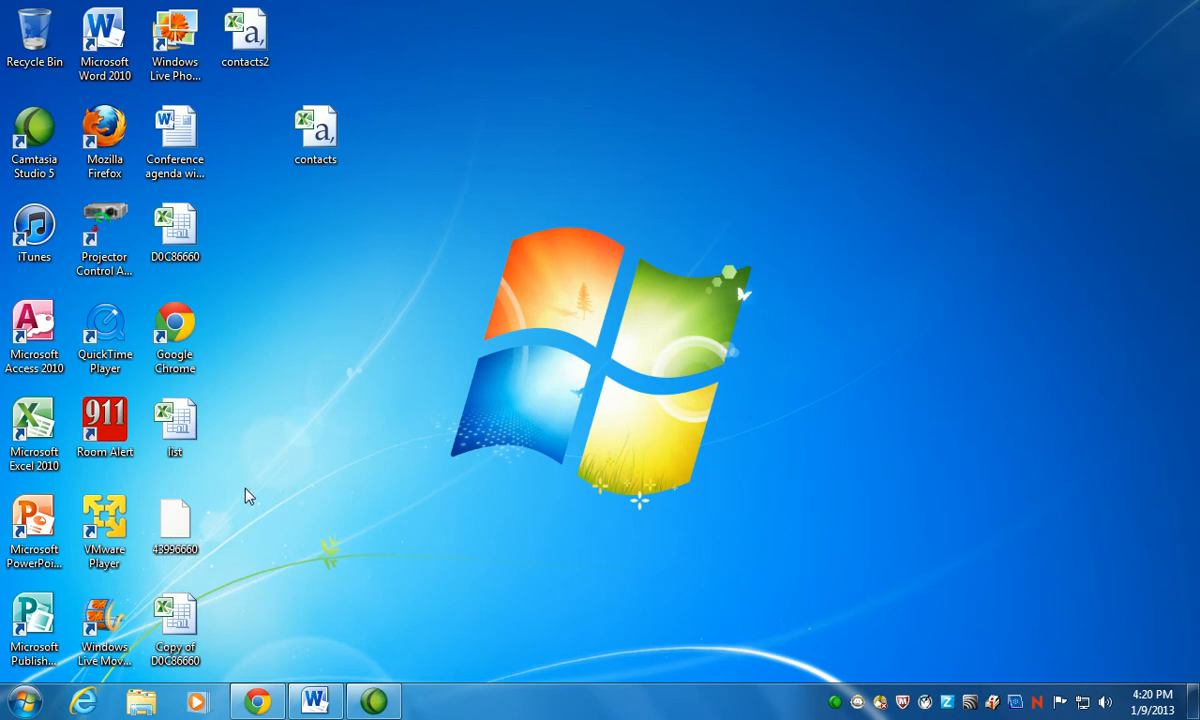
Open the "Copy of D0C86660" workbook to view its name and address columns, and close it again.
double_click(176, 620)
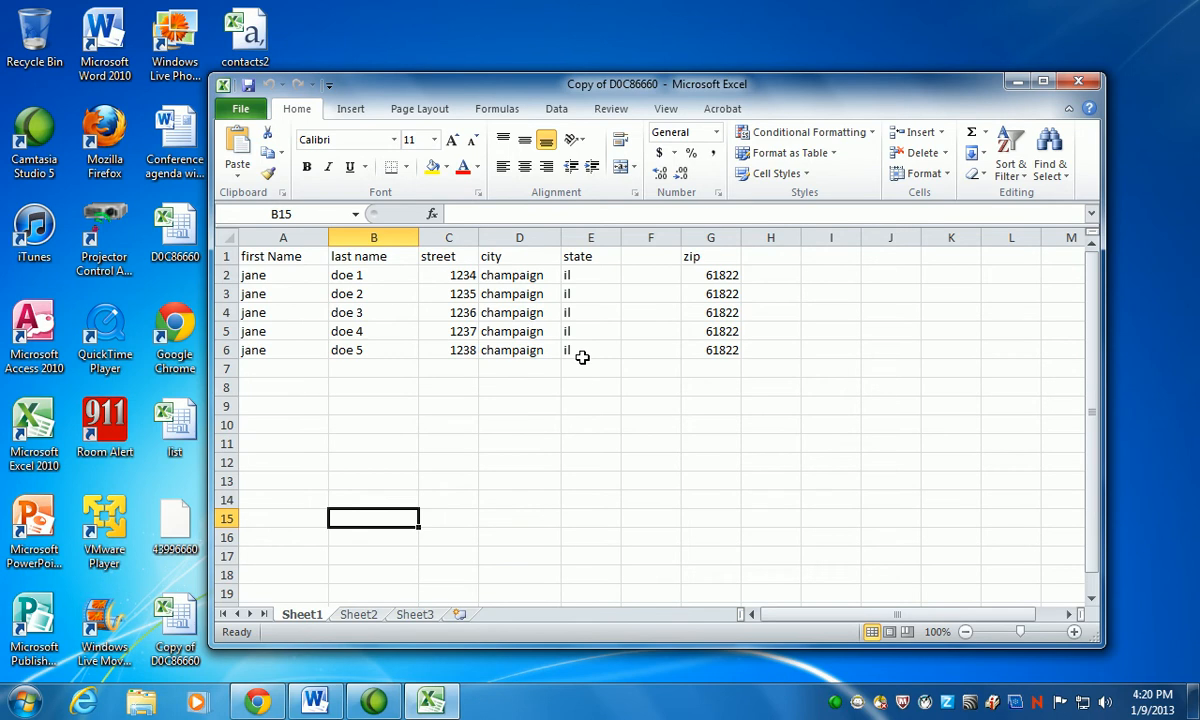
left_click(1078, 80)
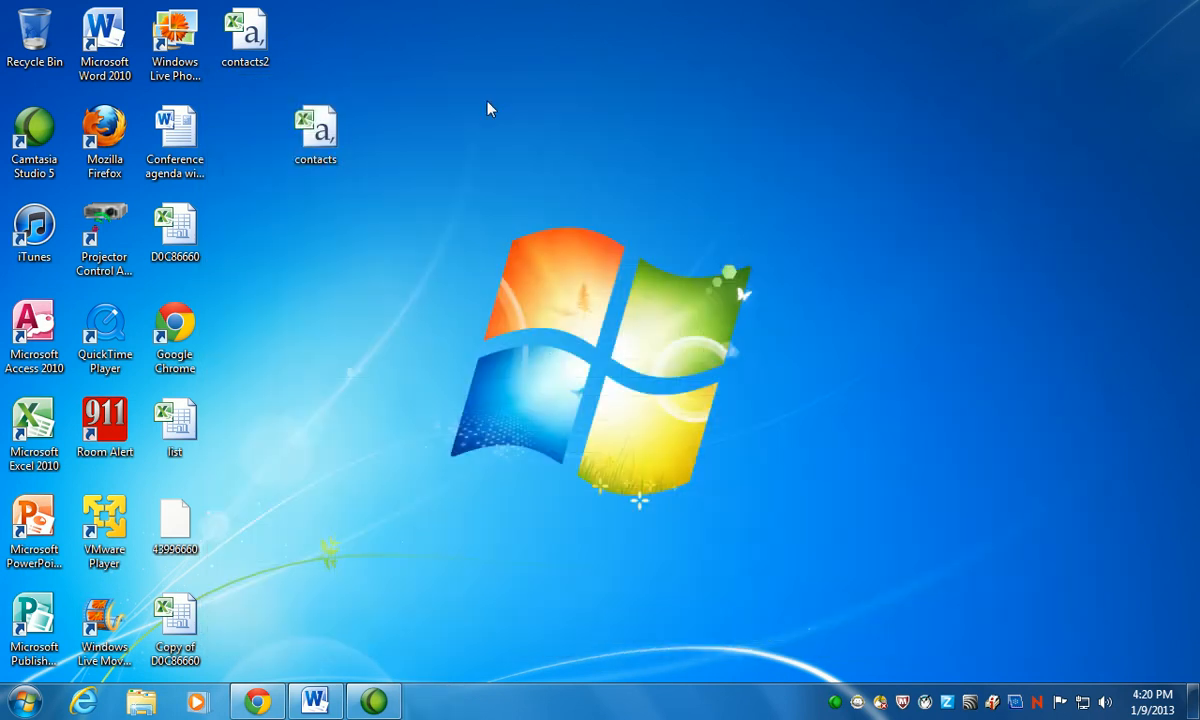
Open the contacts2 file as read-only, look through its name and e-mail address columns, and close it without saving.
double_click(265, 50)
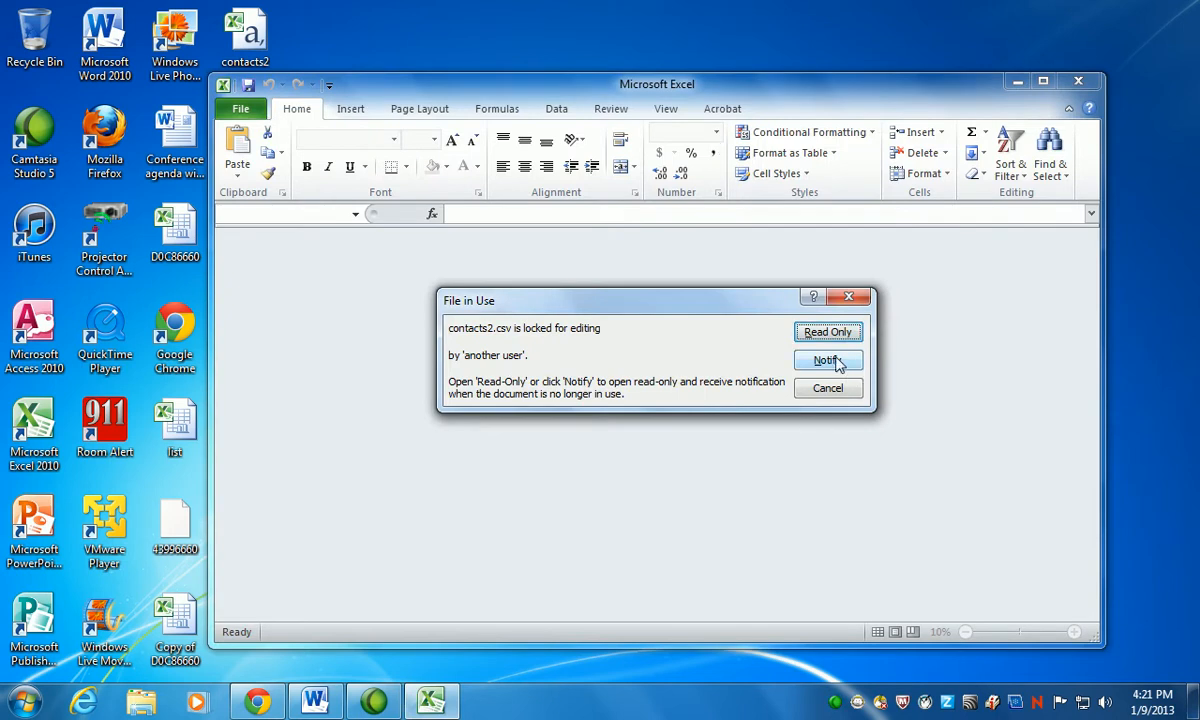
left_click(831, 331)
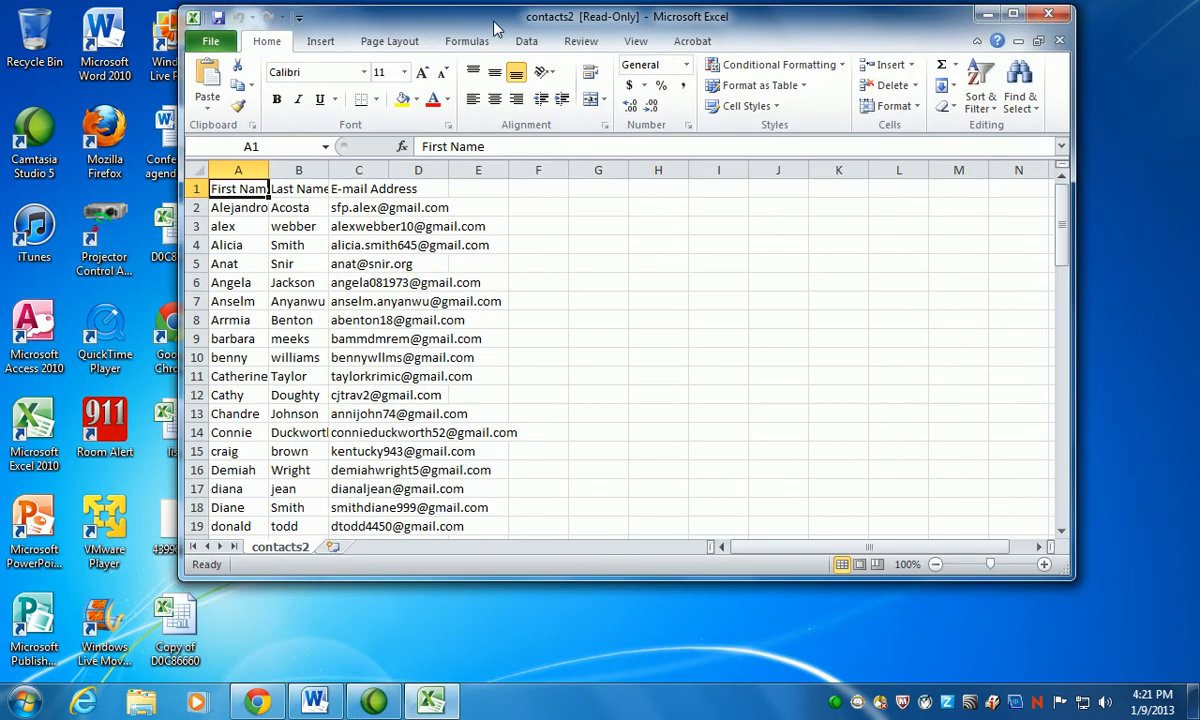
left_click_drag(520, 84, 490, 15)
left_click_drag(530, 571, 525, 662)
left_click_drag(268, 169, 505, 170)
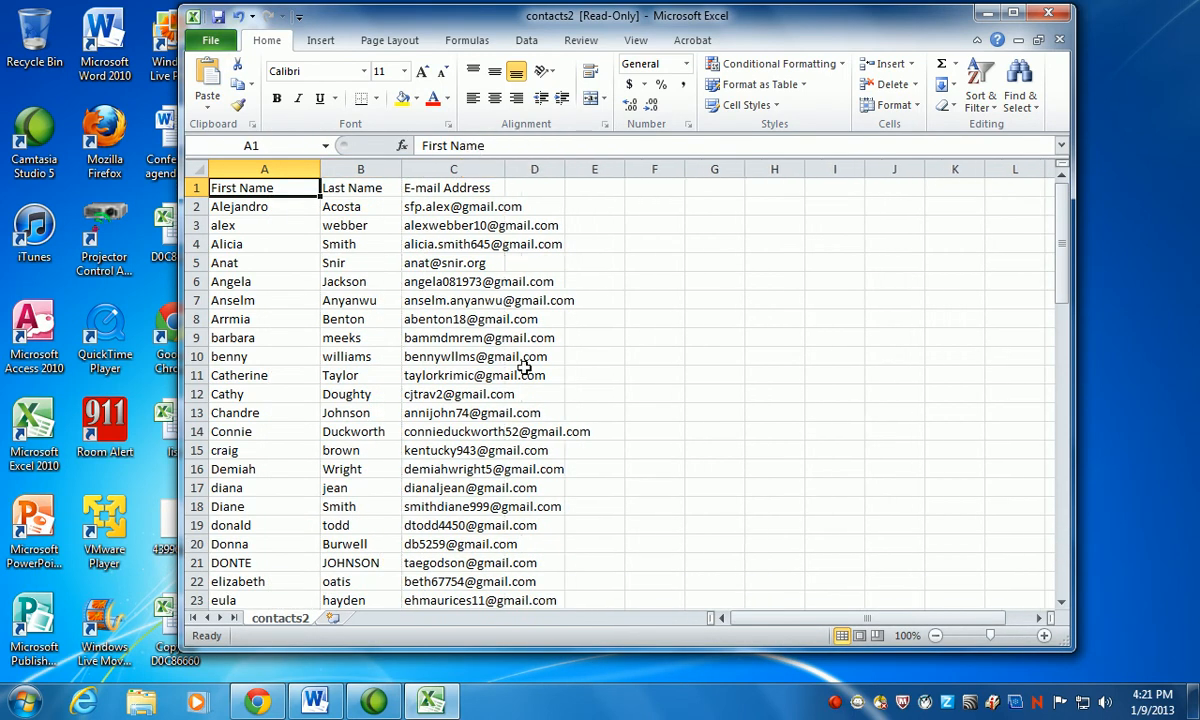
scroll(483, 425, "down", 20)
scroll(483, 425, "up", 11)
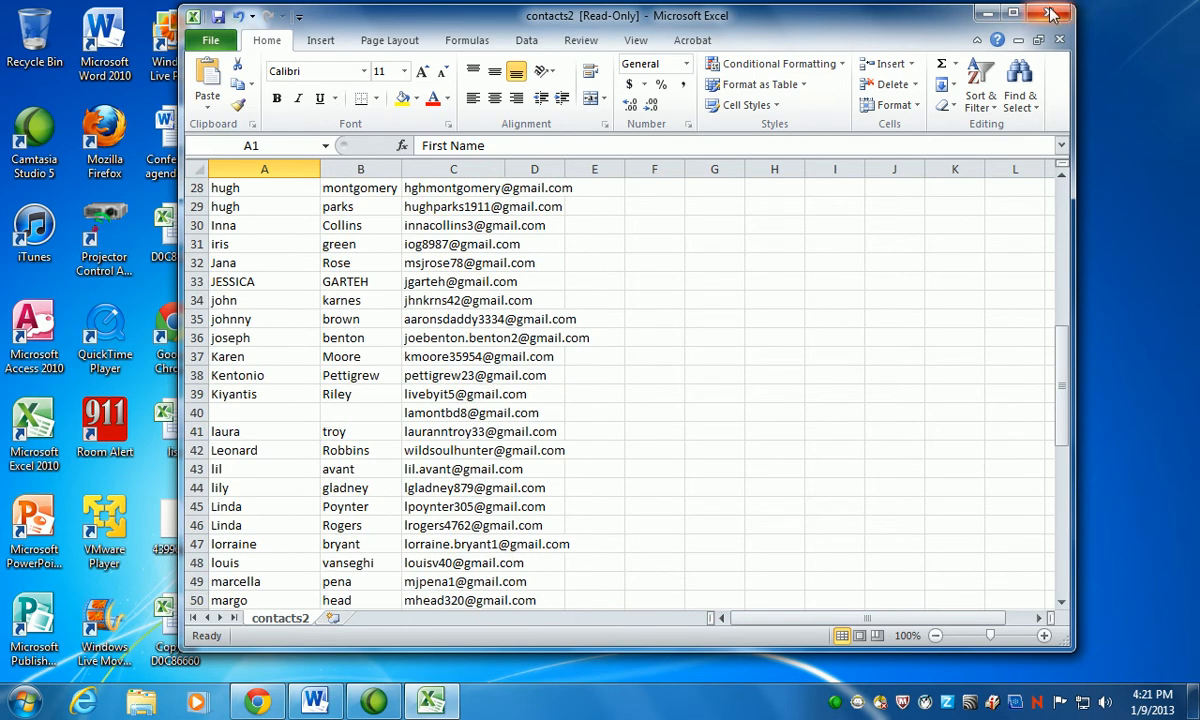
left_click_drag(911, 25, 925, 30)
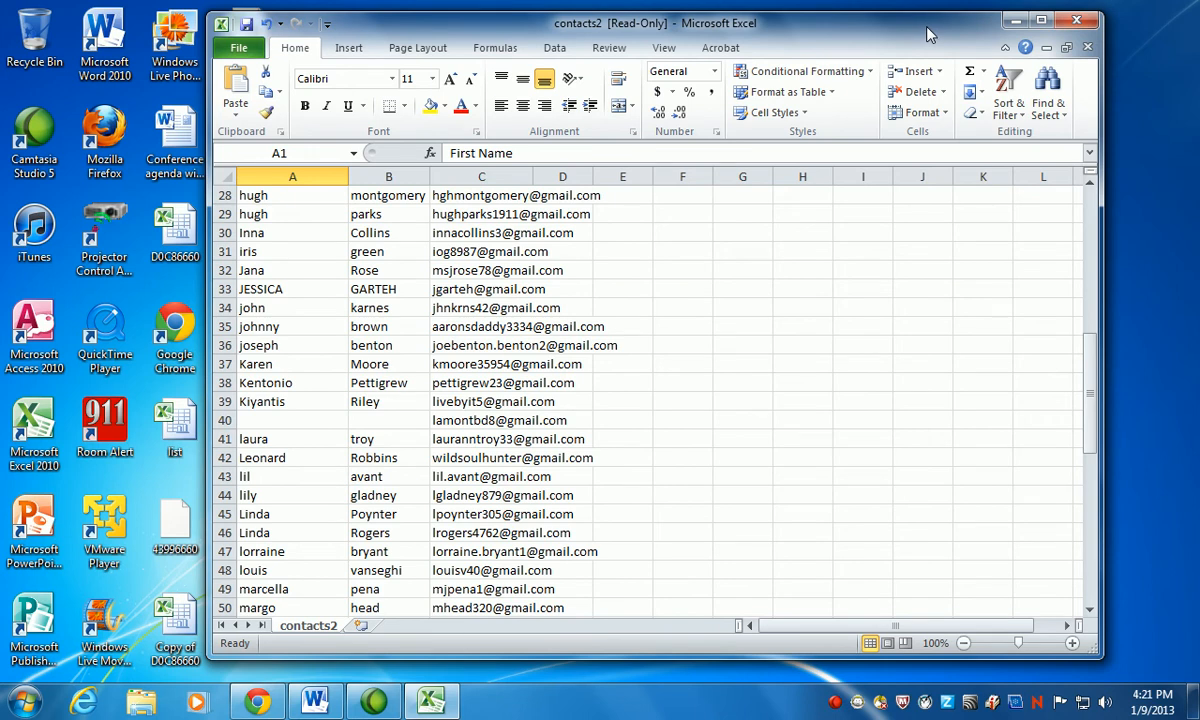
left_click(1077, 22)
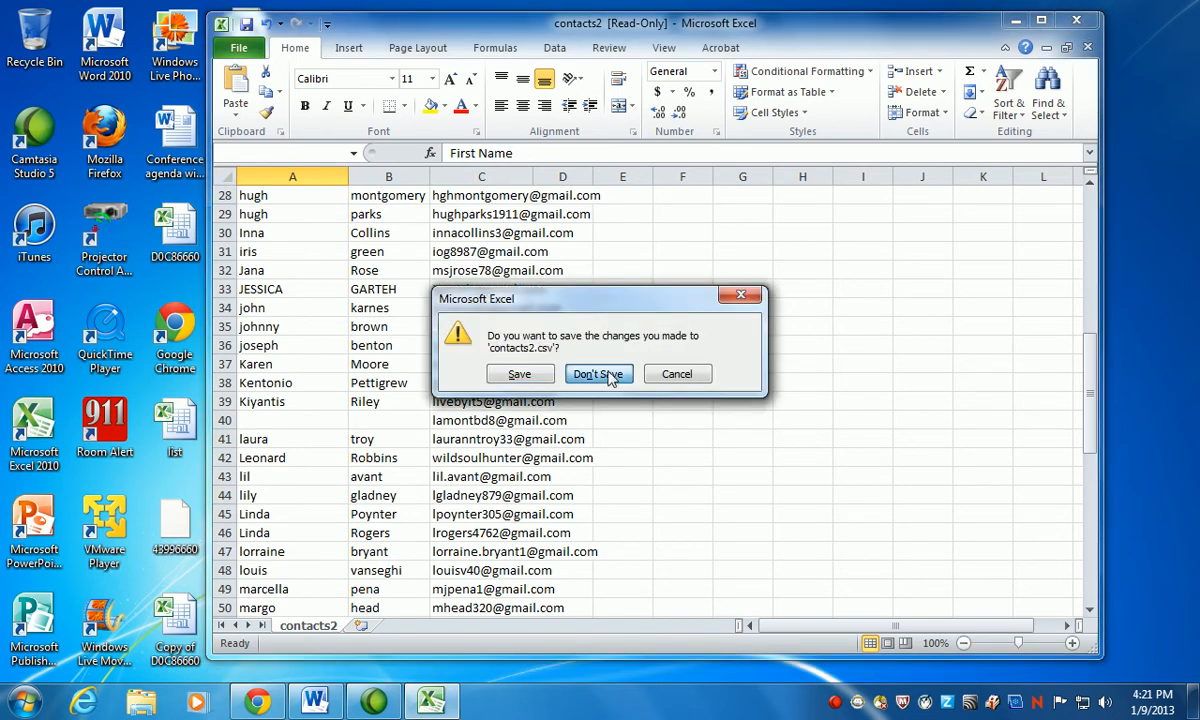
left_click(563, 352)
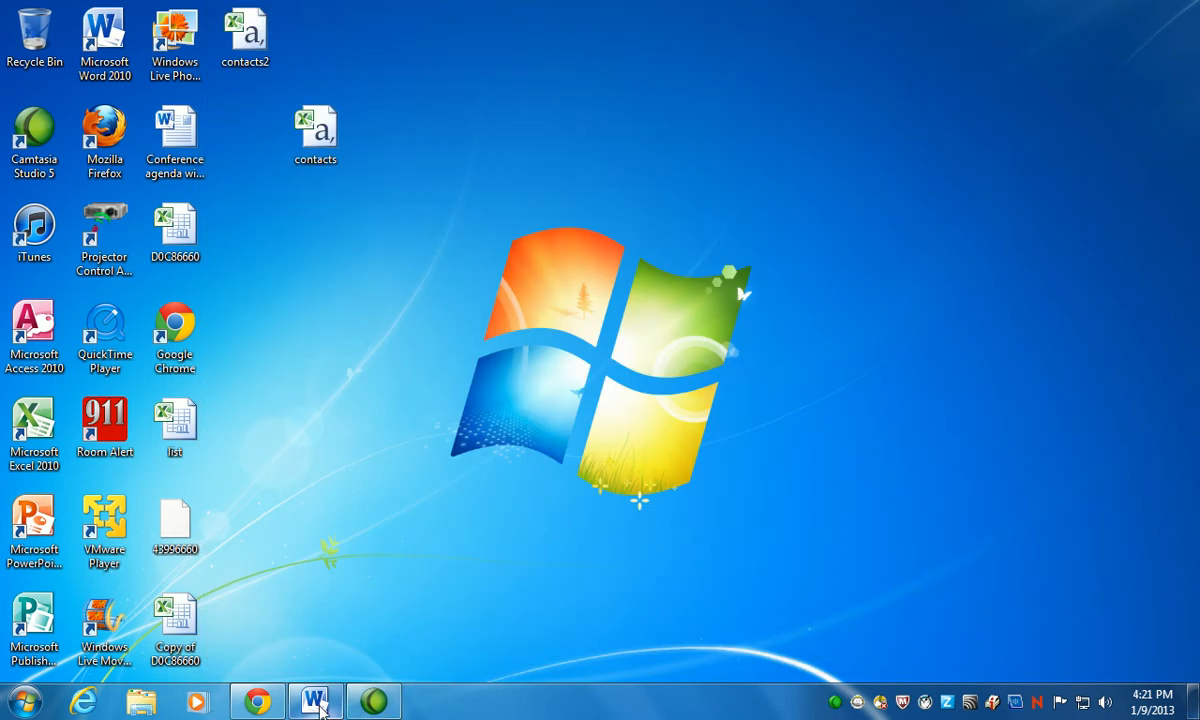
Switch to the merge letter already open in Word and close it without saving.
mouse_move(320, 707)
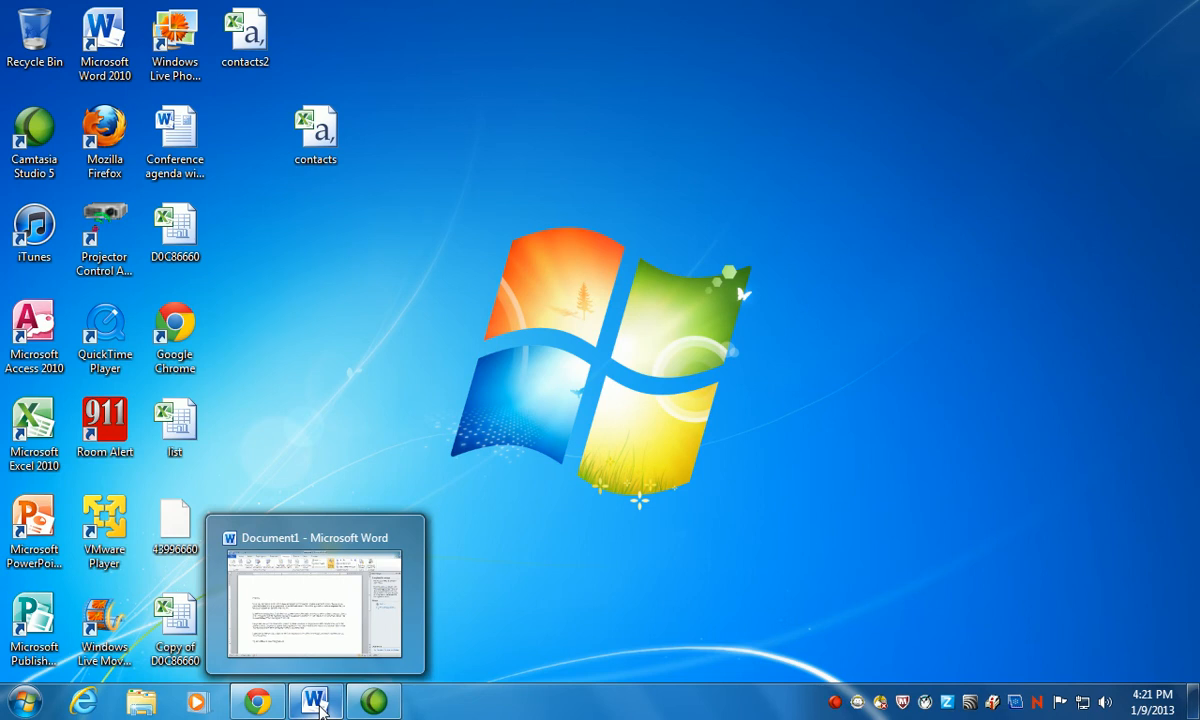
left_click(318, 703)
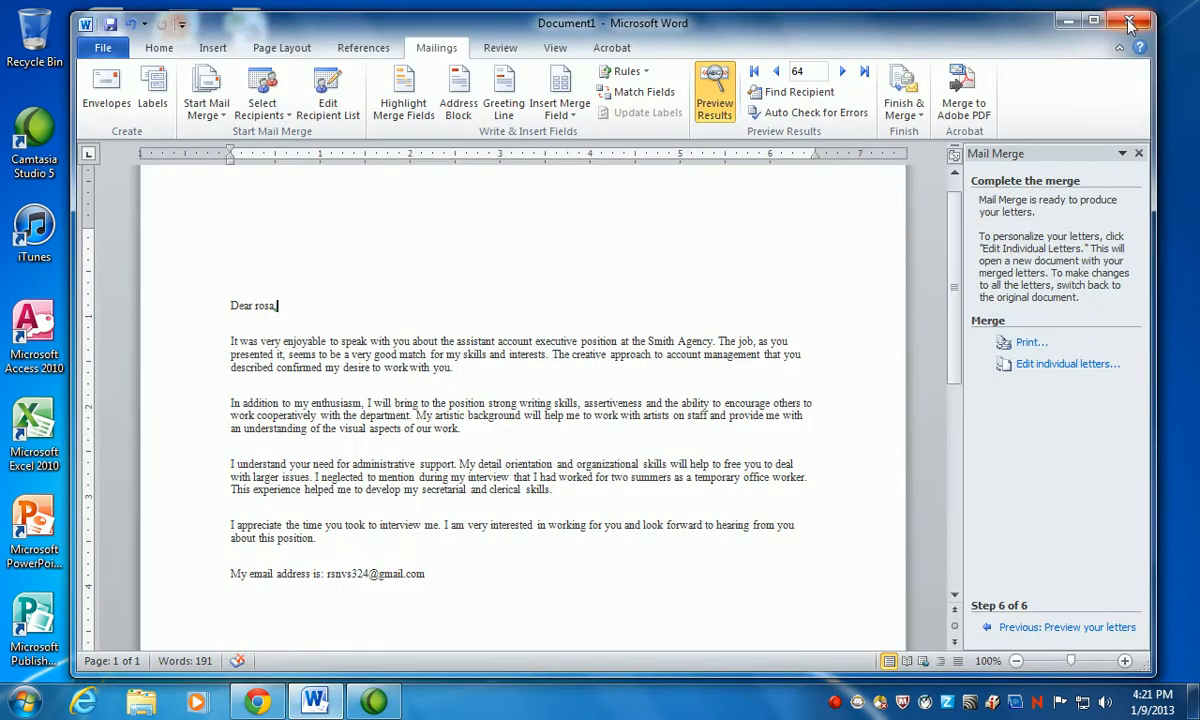
left_click(1128, 22)
left_click(562, 362)
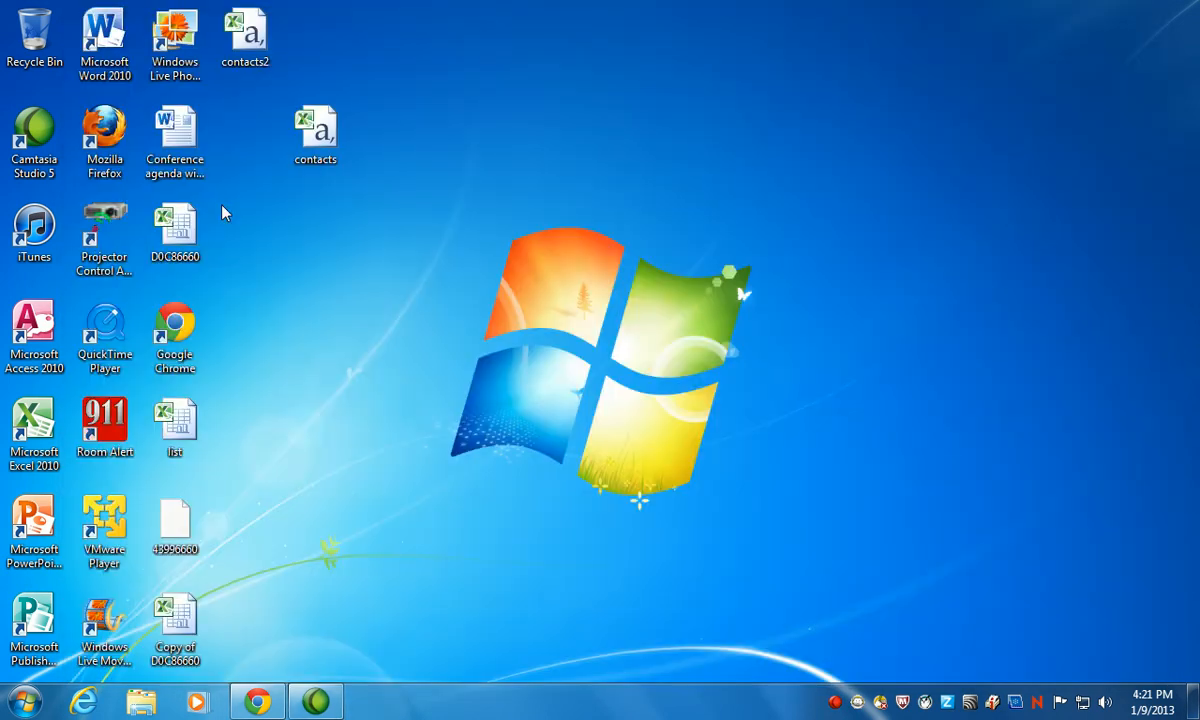
Start a blank Word document and begin the Step by Step Mail Merge Wizard with Letters as the document type.
double_click(113, 36)
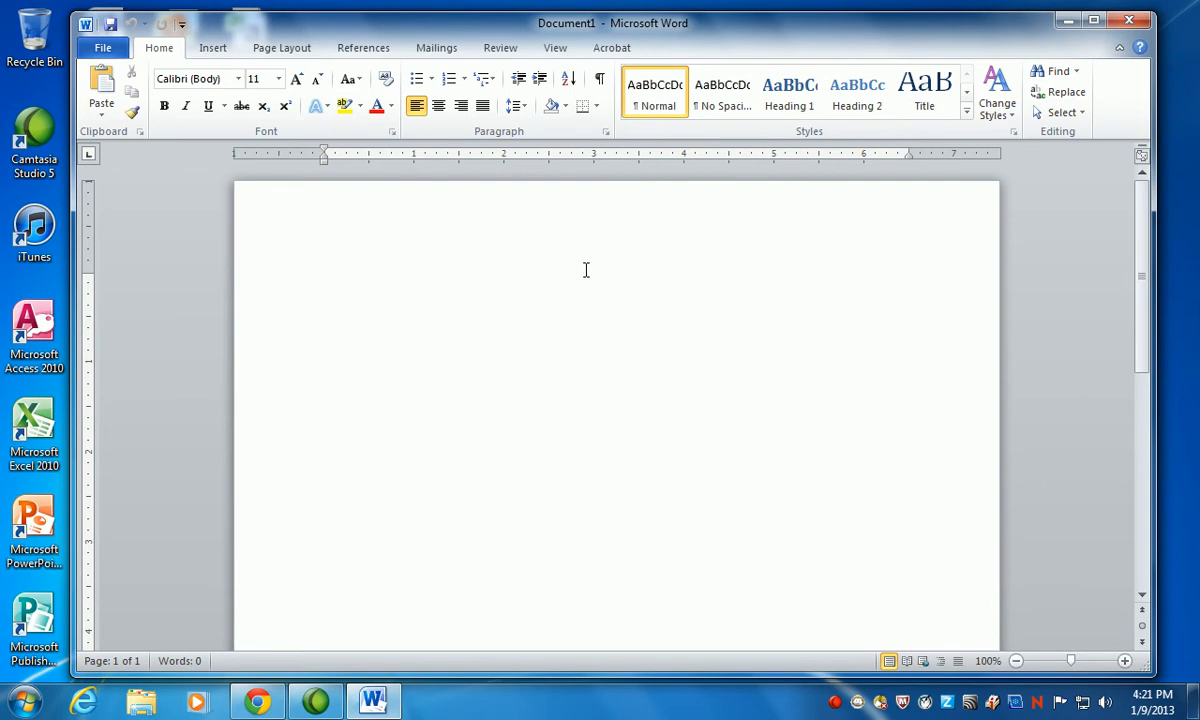
left_click(436, 47)
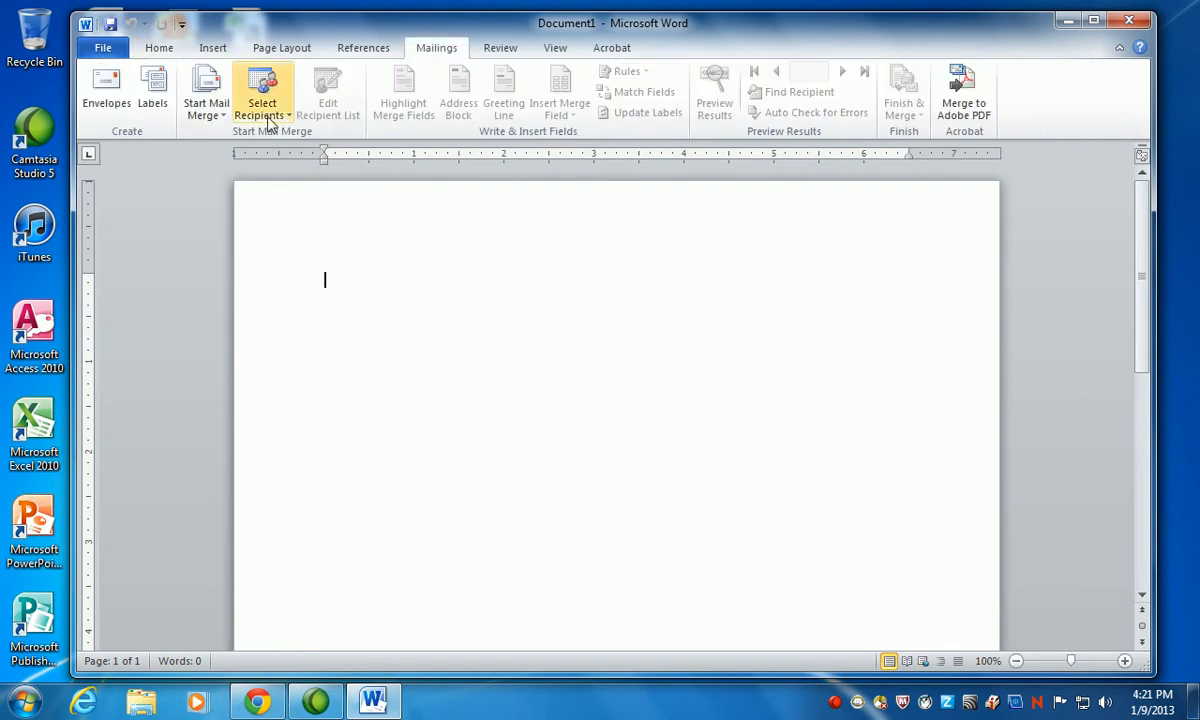
left_click(207, 112)
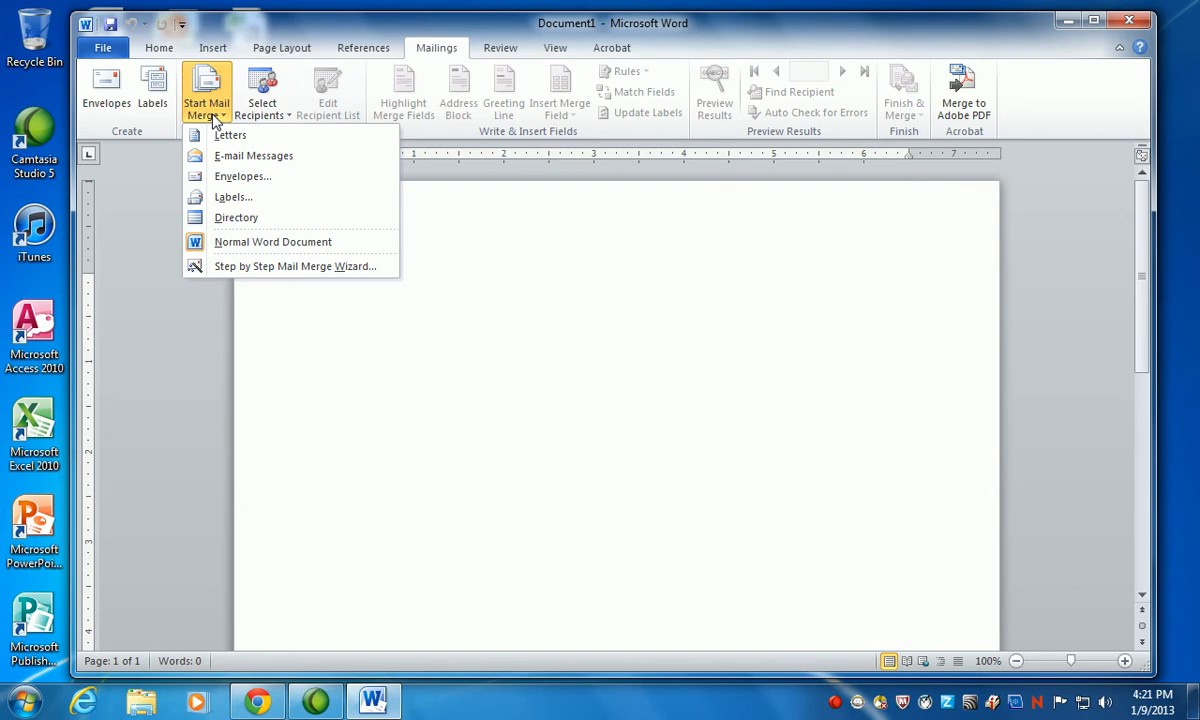
left_click(258, 268)
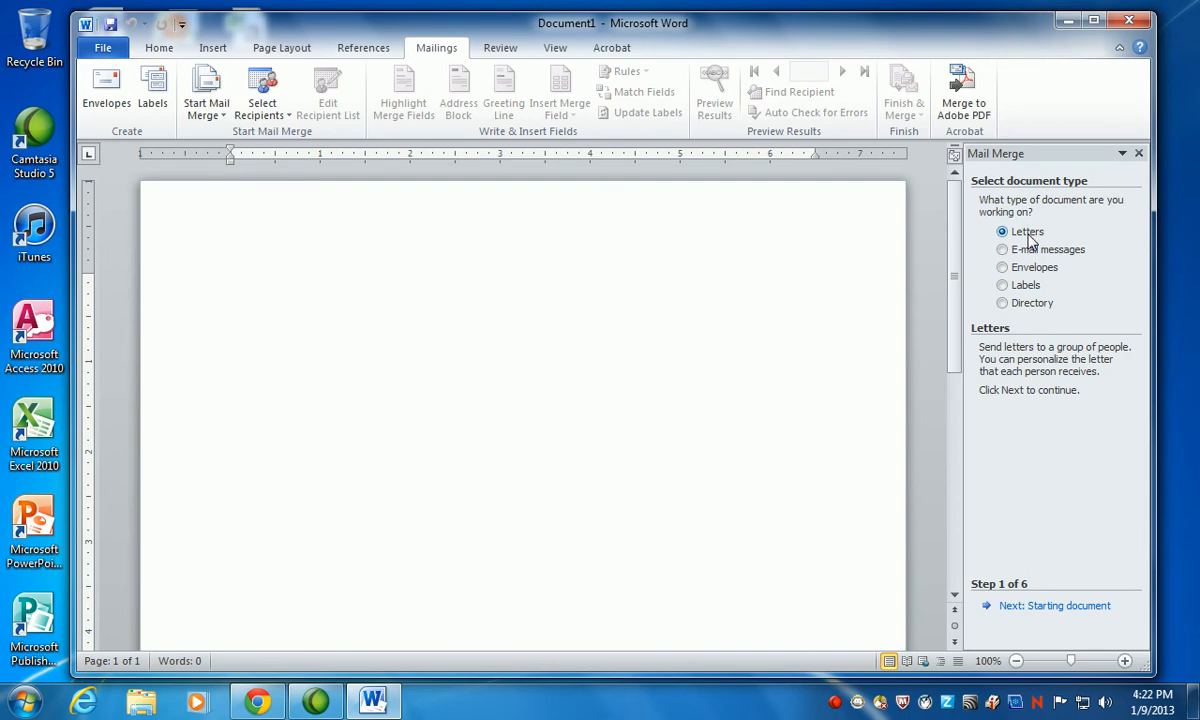
left_click(1052, 607)
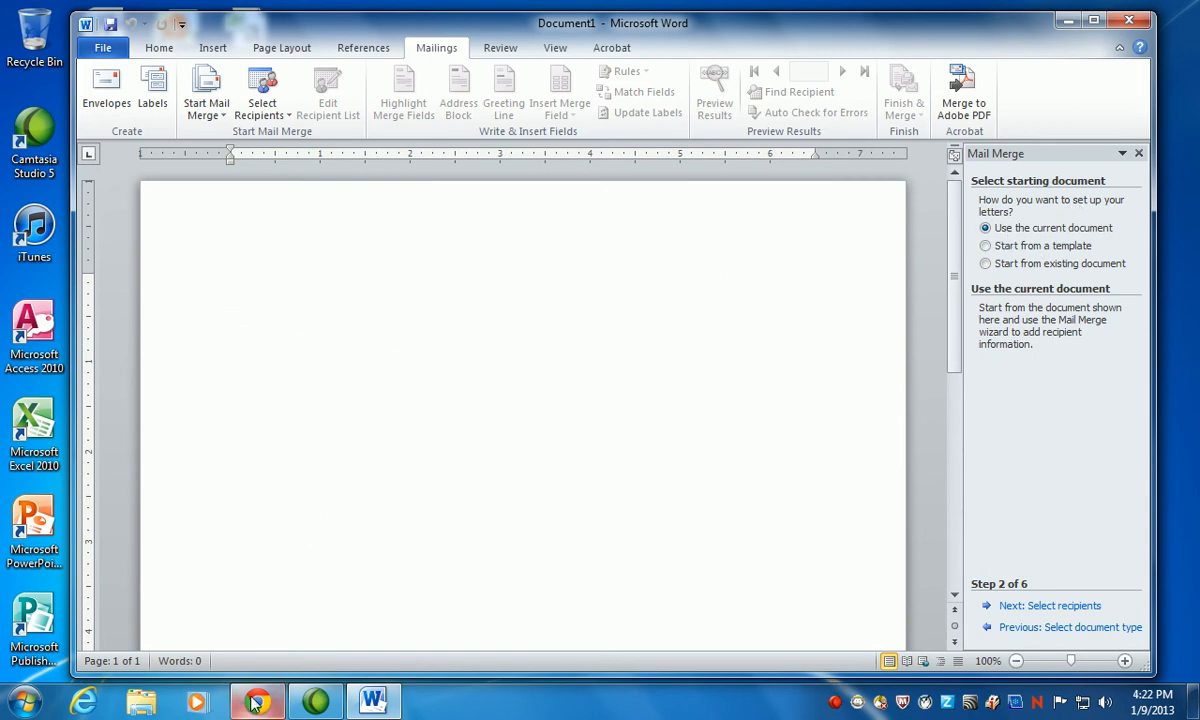
mouse_move(257, 703)
left_click(268, 560)
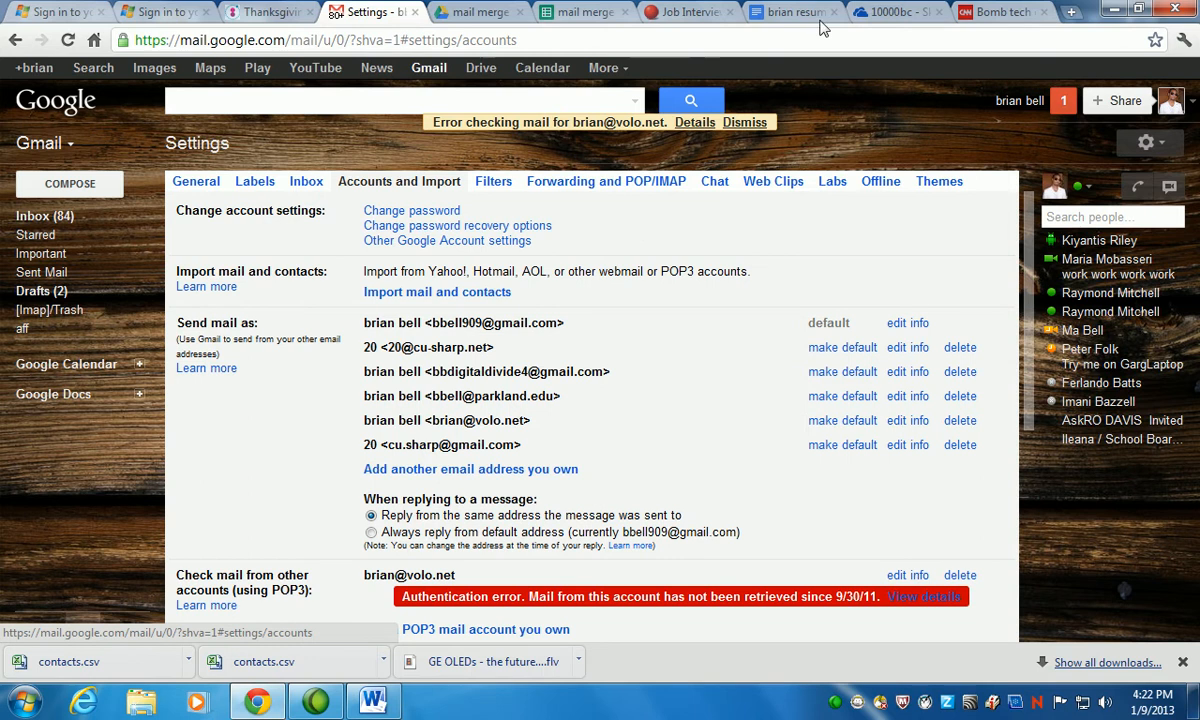
left_click(995, 12)
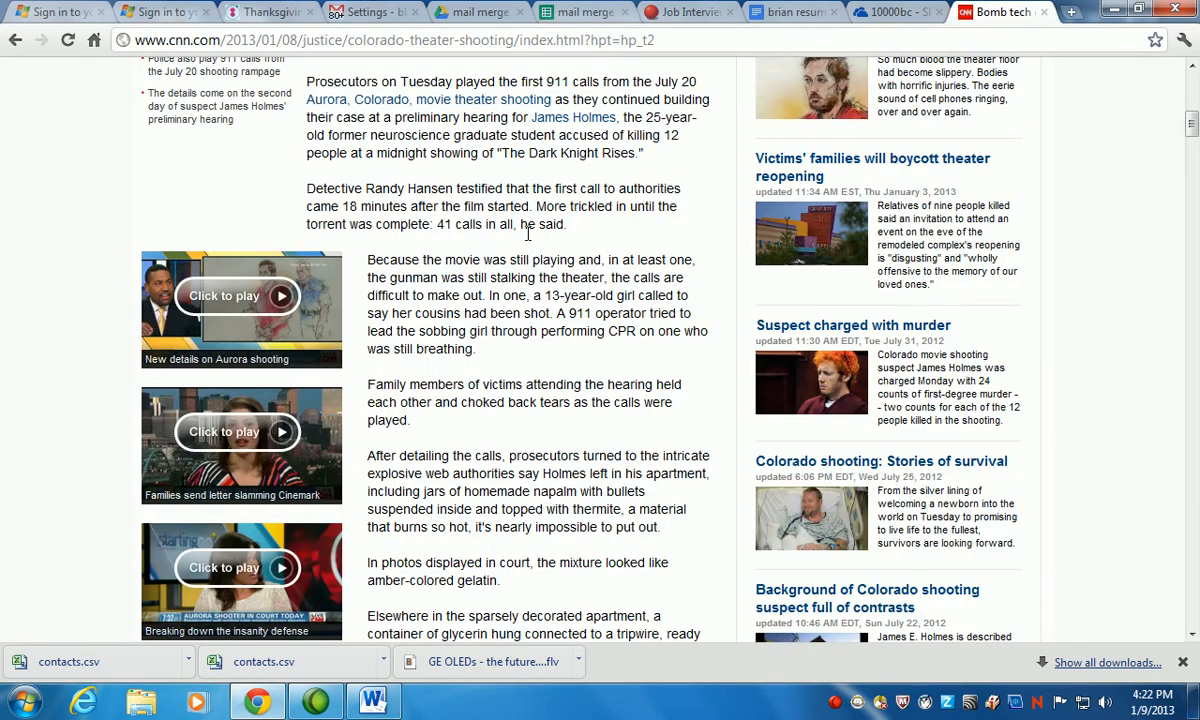
left_click(1113, 10)
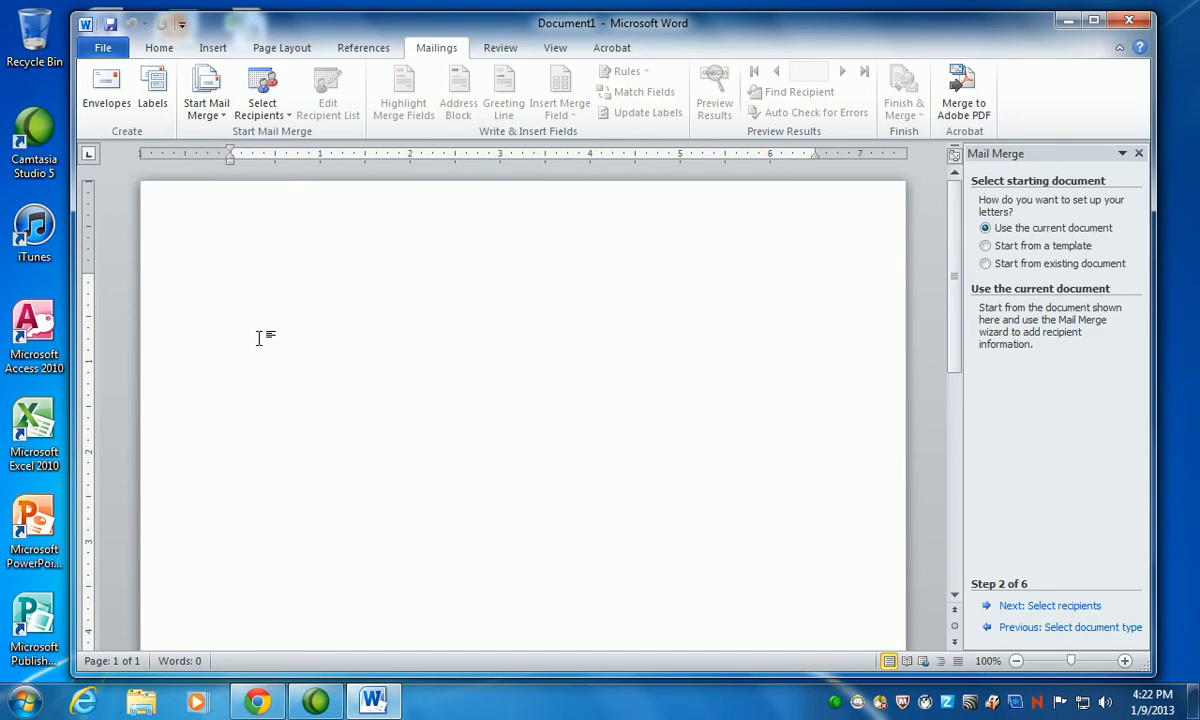
Paste the letter about the assistant account executive position at the Smith Agency and cut its salutation down to "Dear".
type("Dear Mr./Ms. Last Name:  It was very enjoyable to speak with you about the assistant account executive position at the Smith Agency. The job, as you presented it, seems to be a very good match for my skills and interests. The creative approach to account management that you described confirmed my desire to work with you.  In addition to my enthusiasm, I will bring to the position strong writing skills, assertiveness and the ability to encourage others to work cooperatively with the department. My artistic background will help me to work with artists on staff and provide me with an understanding of the visual aspects of our work.  I understand your need for administrative support. My detail orientation and organizational skills will help to free you to deal with larger issues. I neglected to mention during my interview that I had worked for two summers as a temporary office worker. This experience helped me to develop my secretarial and clerical skills.  I appreciate the time you took to interview me. I am very interested in working for you and look forward to hearing from you about this position.")
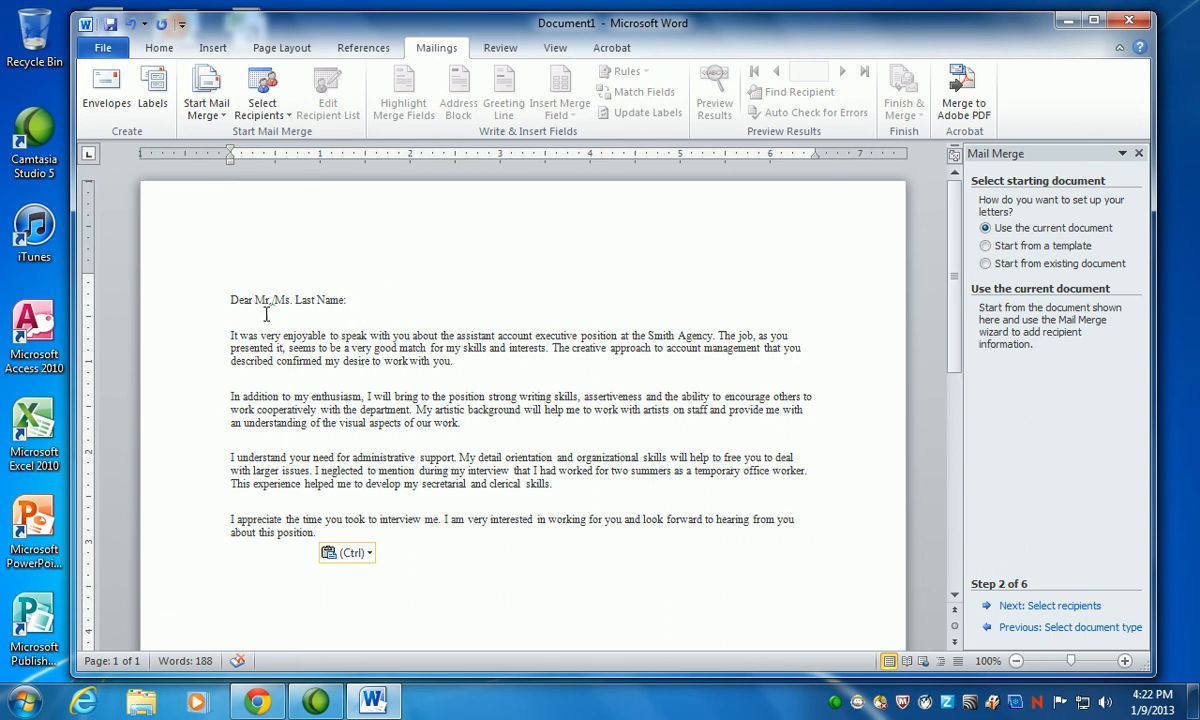
key("BackSpace")
key("BackSpace")
key("BackSpace")
key("BackSpace")
key("BackSpace")
key("BackSpace")
key("BackSpace")
key("BackSpace")
key("BackSpace")
key("BackSpace")
key("BackSpace")
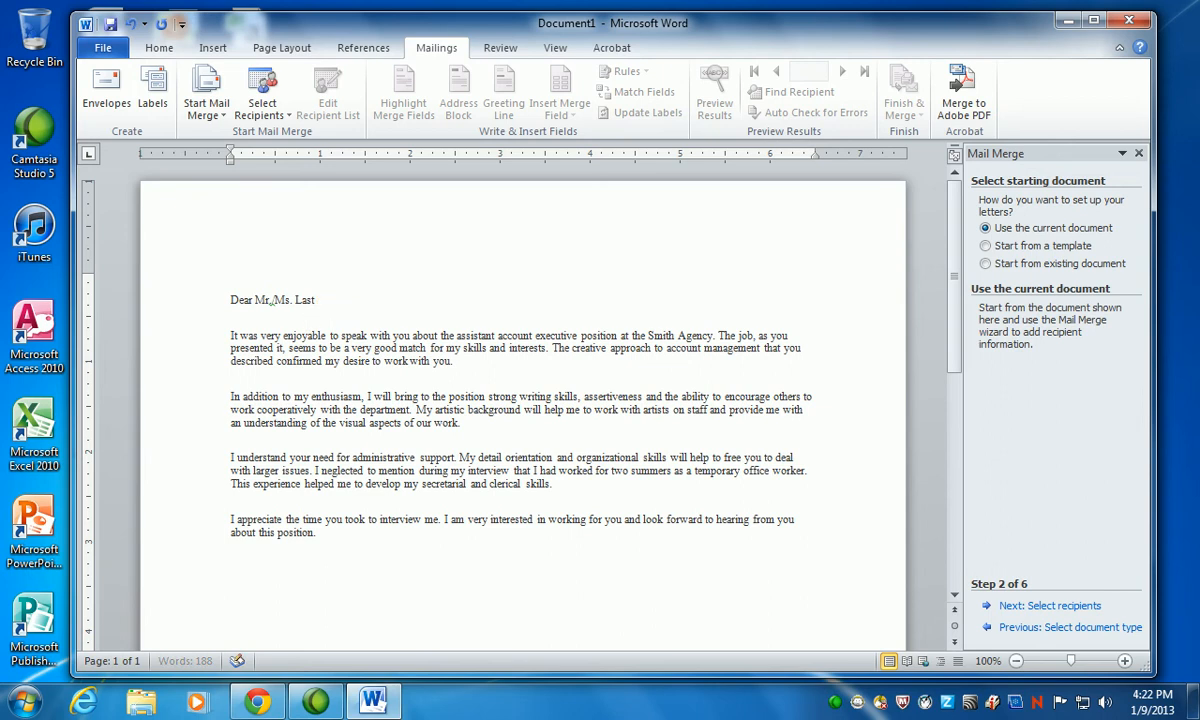
key("BackSpace")
key("BackSpace")
key("BackSpace")
key("BackSpace")
key("BackSpace")
key("BackSpace")
key("BackSpace")
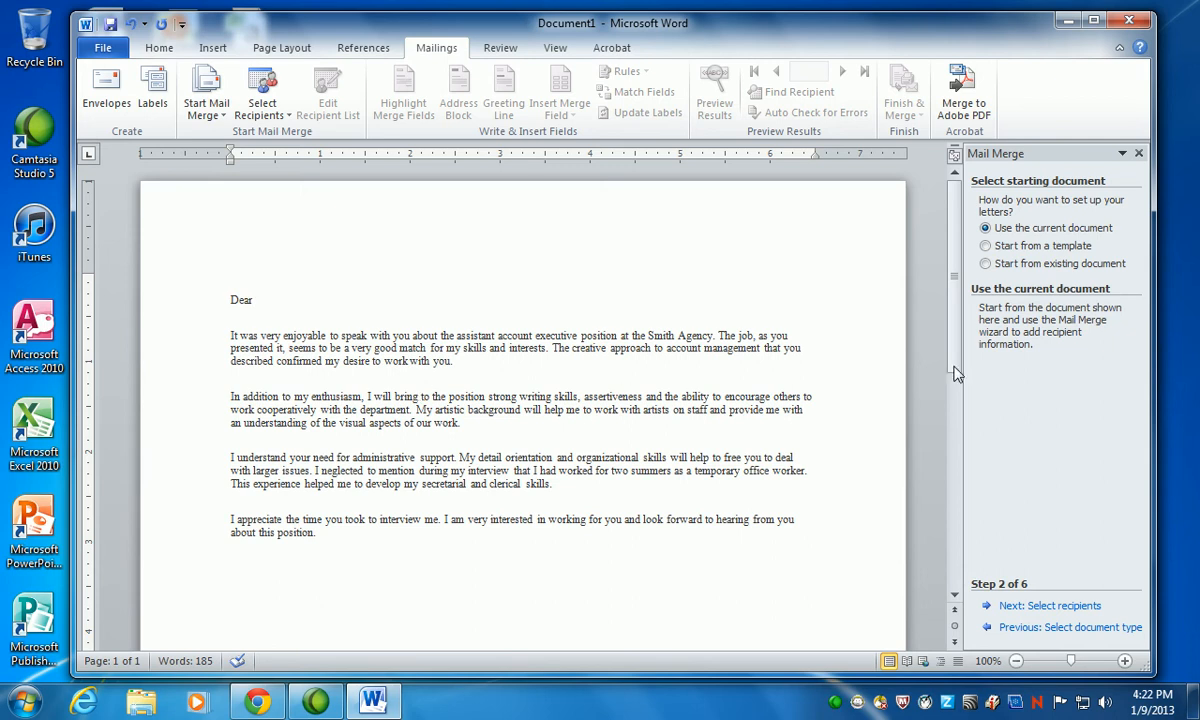
Keep the current document as the starting document and load the existing contacts2 list from the Desktop as recipients.
left_click(1056, 608)
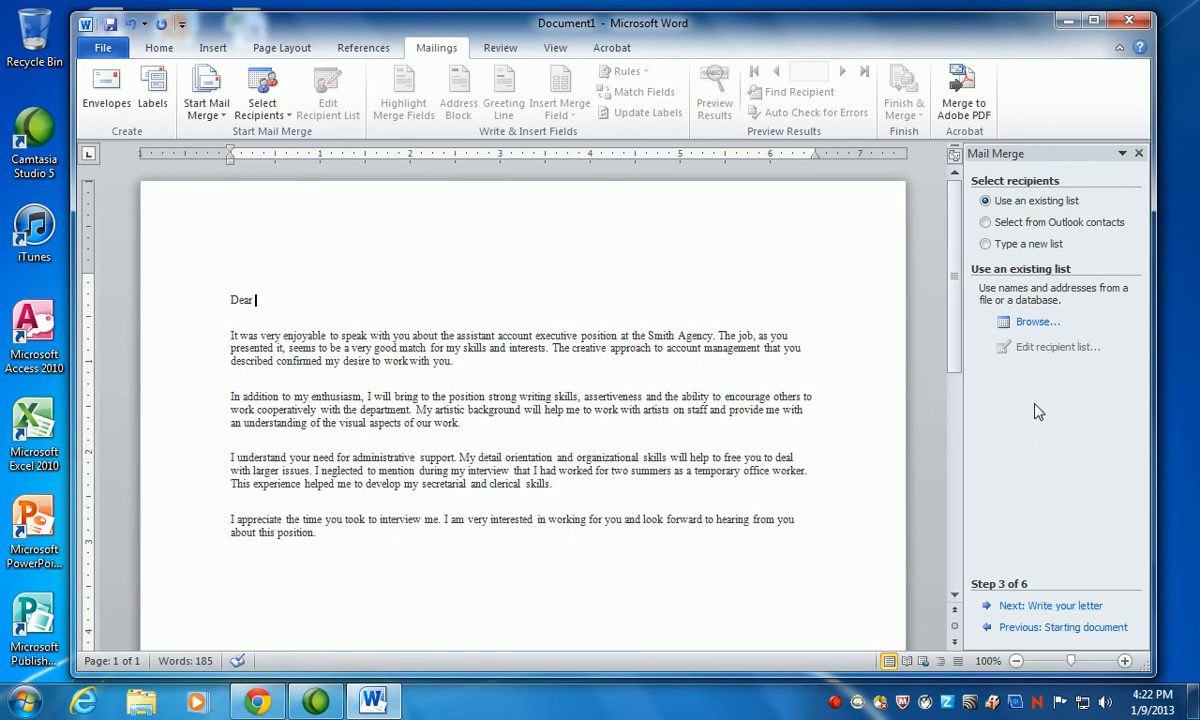
left_click(1039, 325)
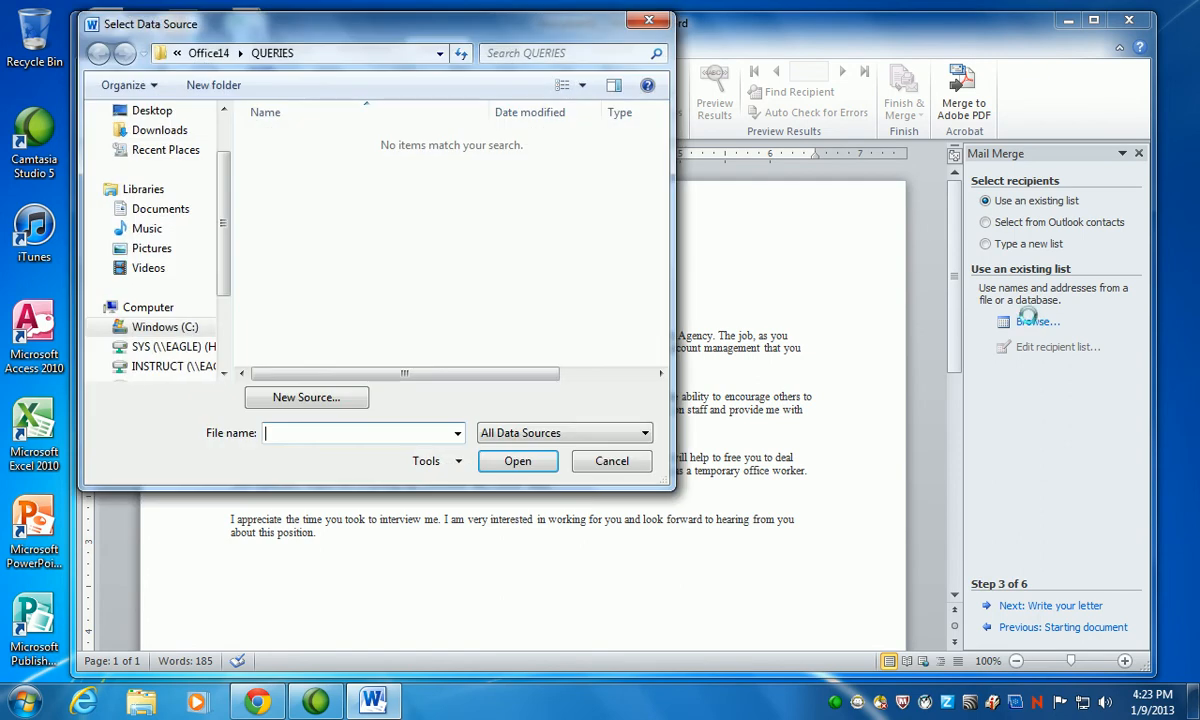
scroll(224, 251, "up", 1)
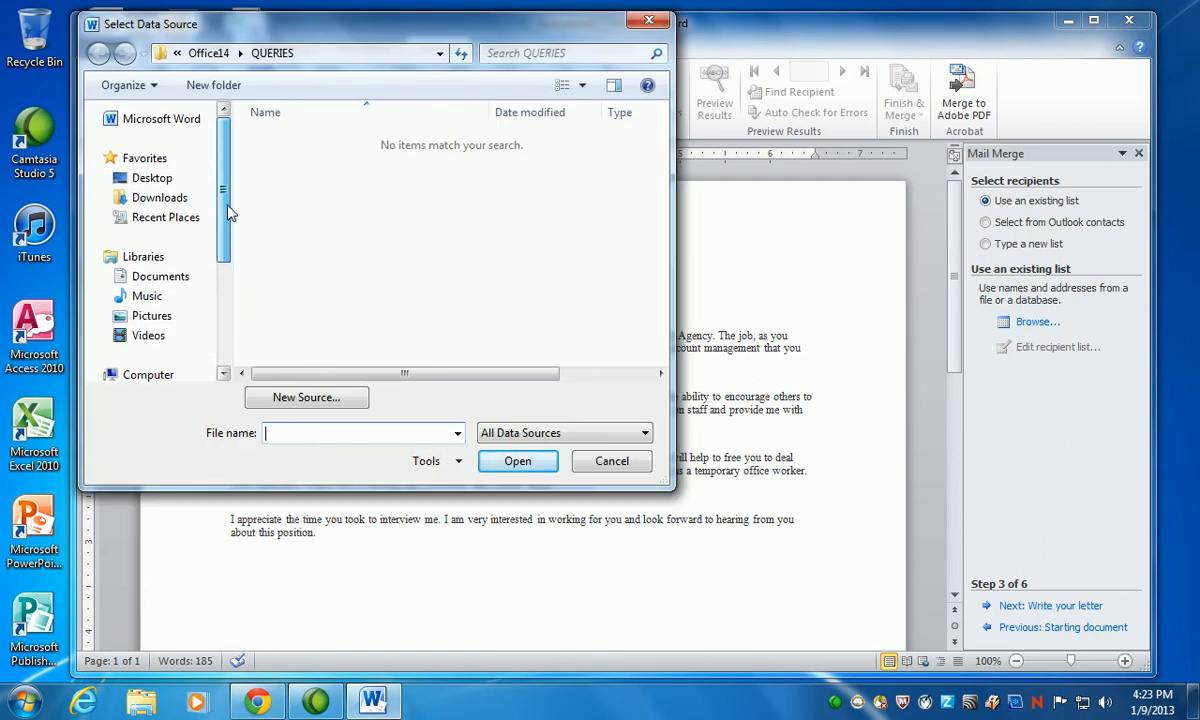
left_click(155, 180)
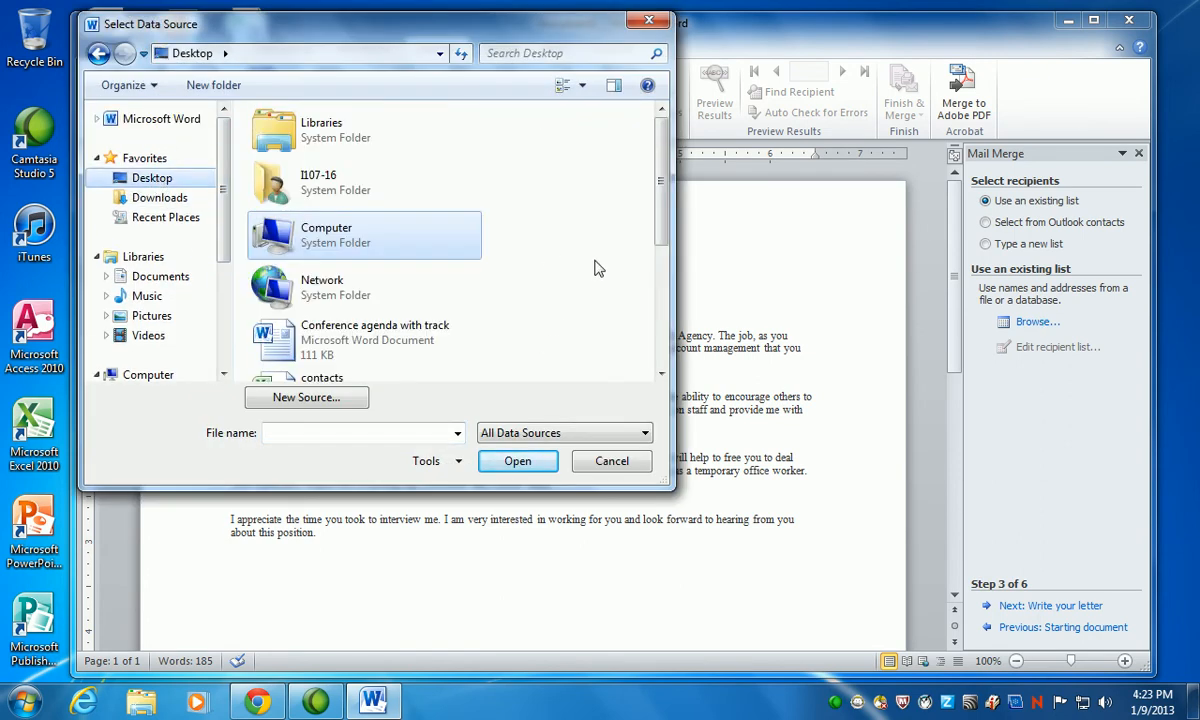
scroll(622, 187, "down", 3)
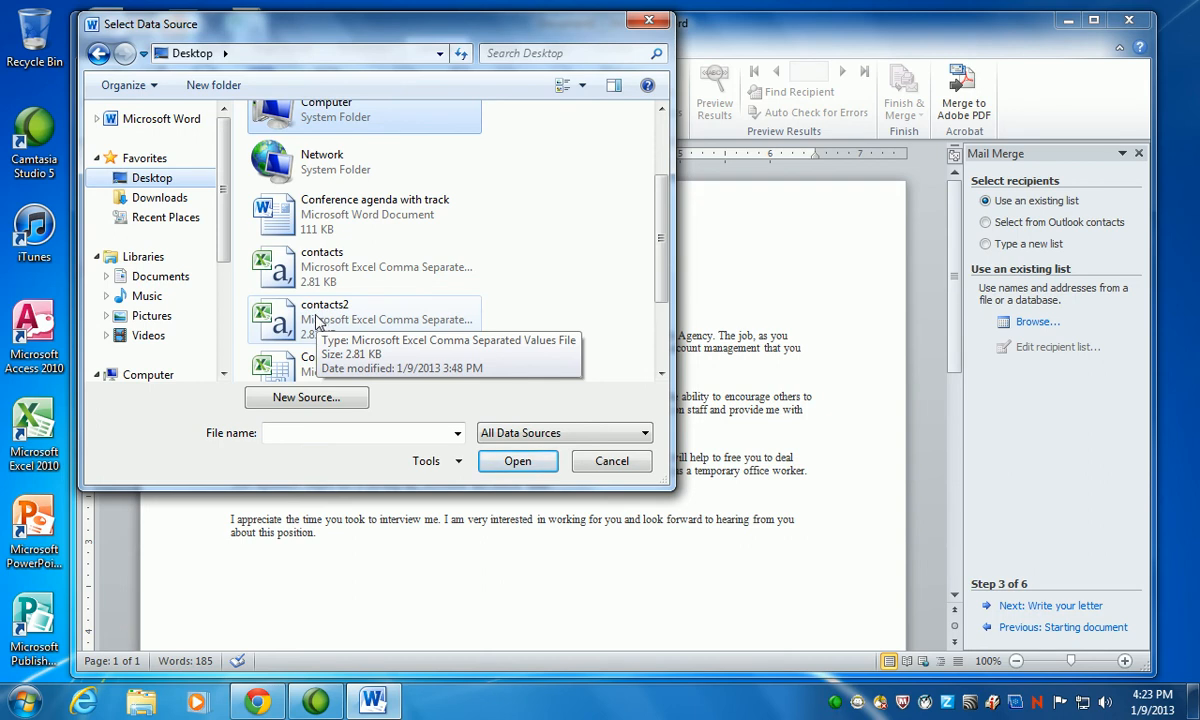
double_click(316, 318)
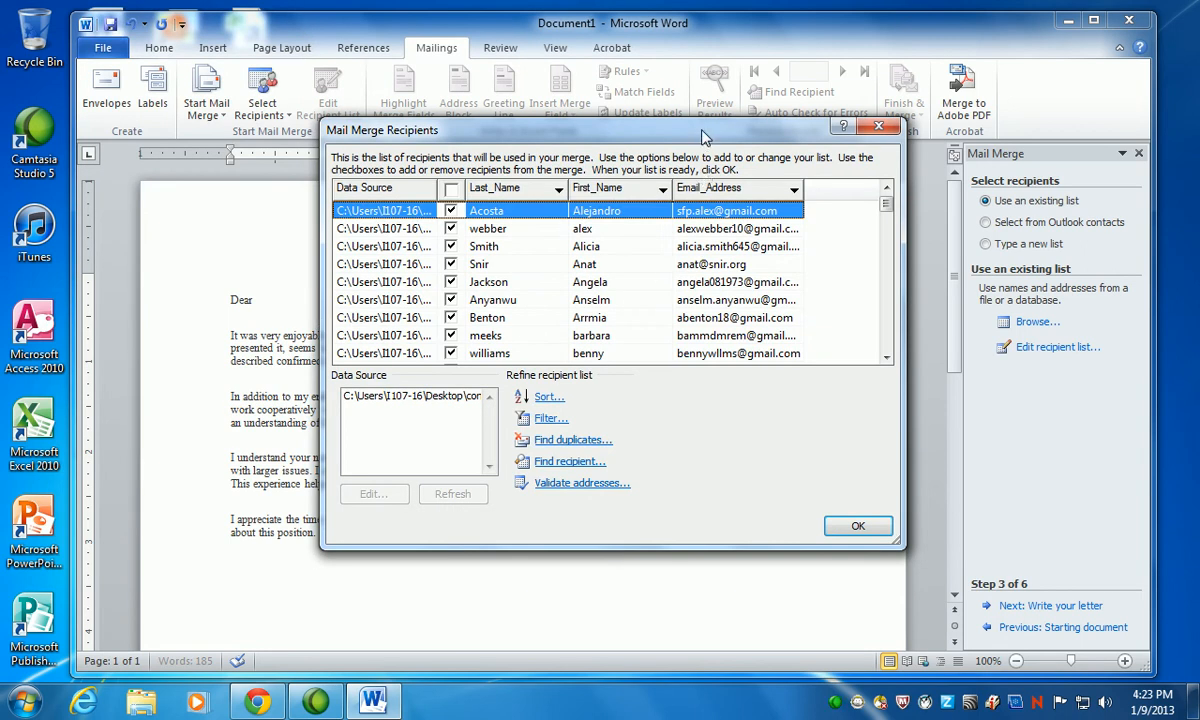
Exclude the nameless recipient near the middle of the merge list, accept the list and proceed to writing the letter.
left_click_drag(662, 132, 632, 70)
left_click_drag(713, 483, 699, 600)
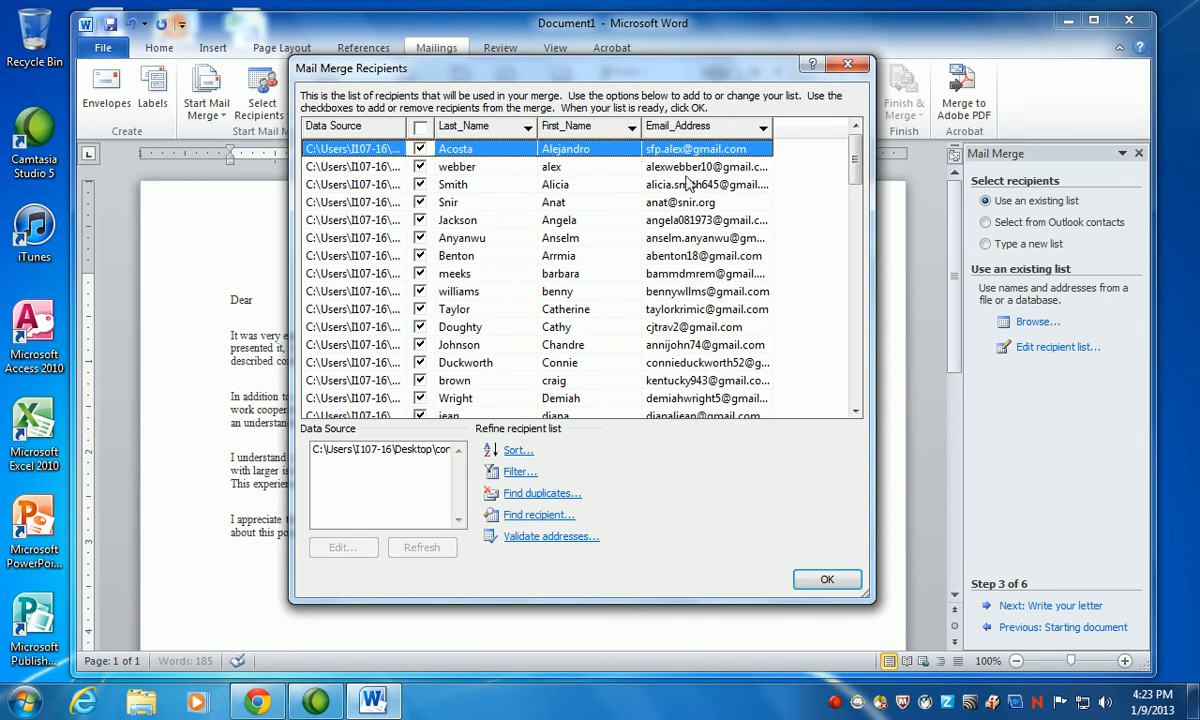
left_click_drag(856, 168, 857, 193)
left_click_drag(854, 252, 861, 140)
scroll(445, 385, "down", 12)
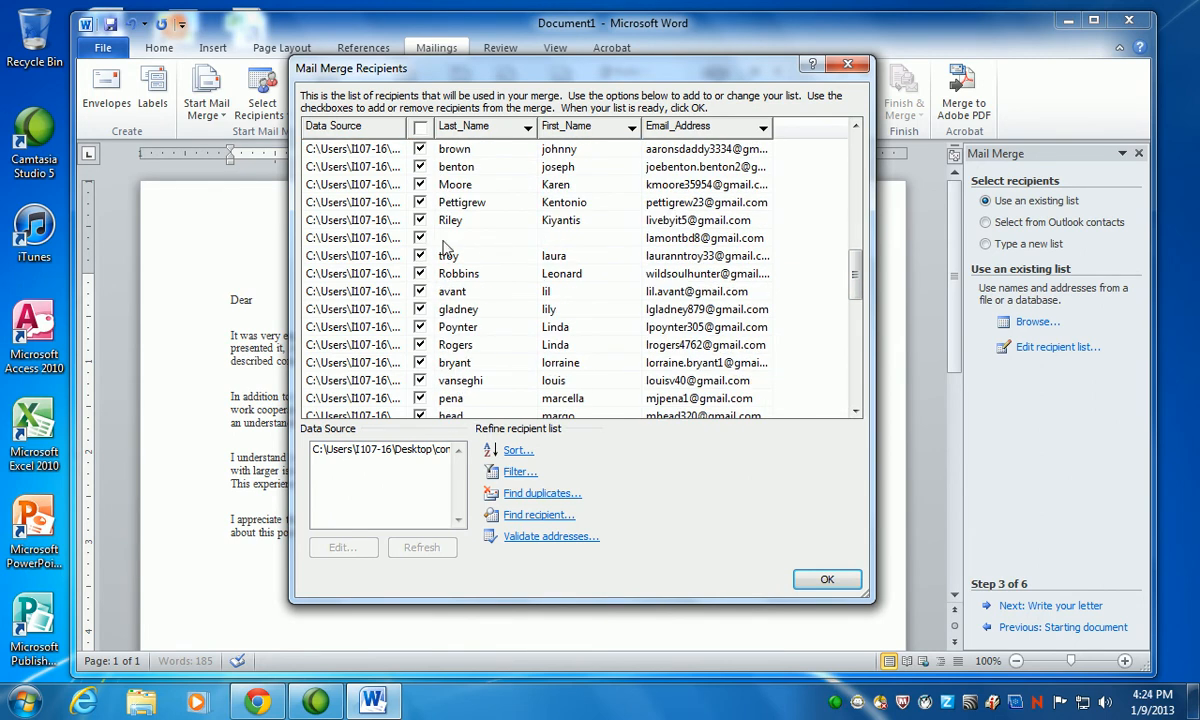
left_click(420, 239)
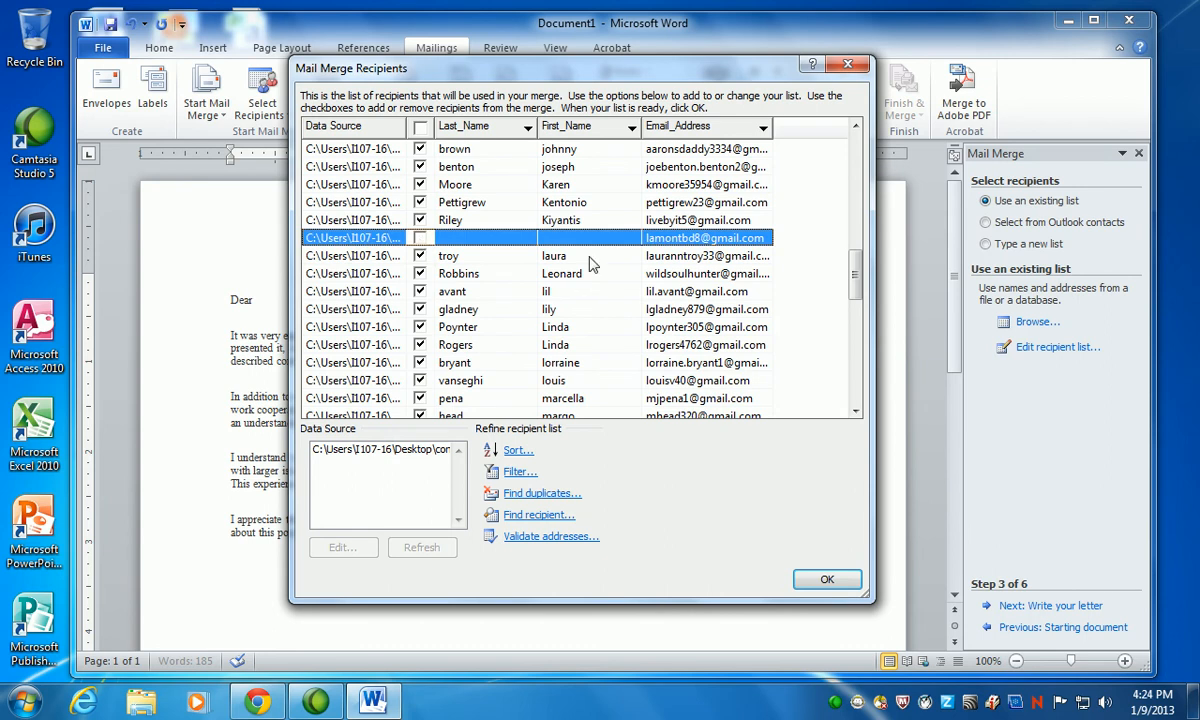
scroll(600, 294, "down", 7)
scroll(598, 296, "down", 3)
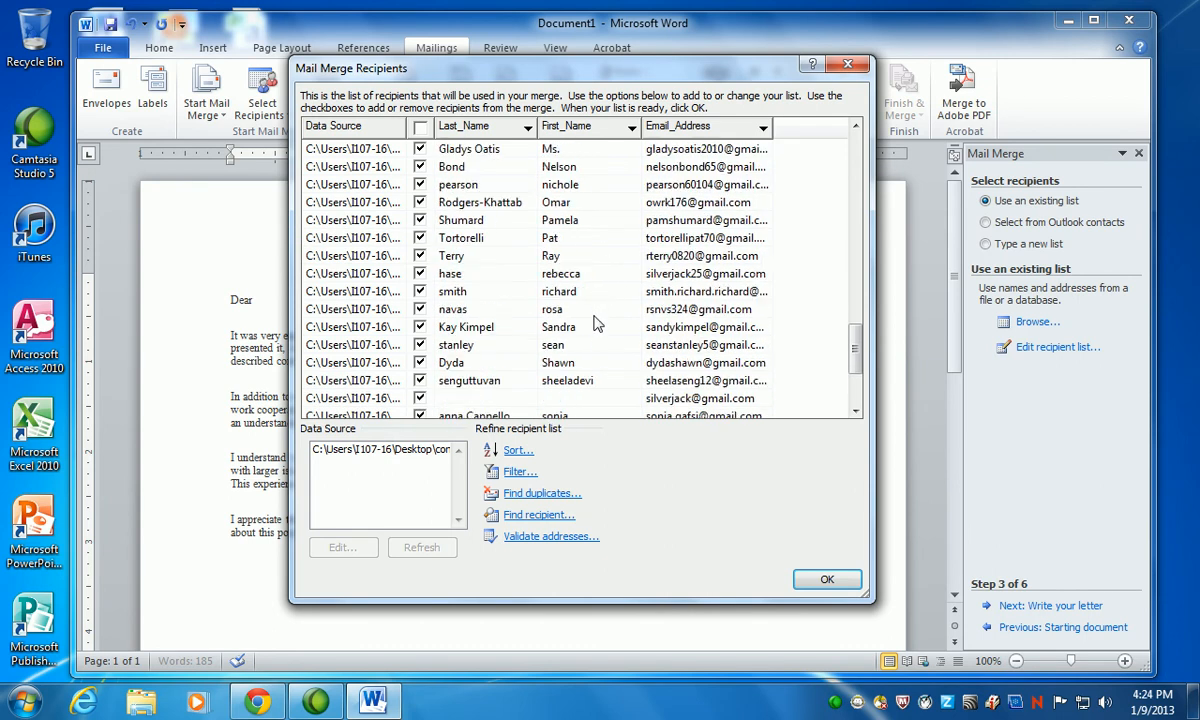
scroll(600, 320, "up", 8)
left_click(826, 579)
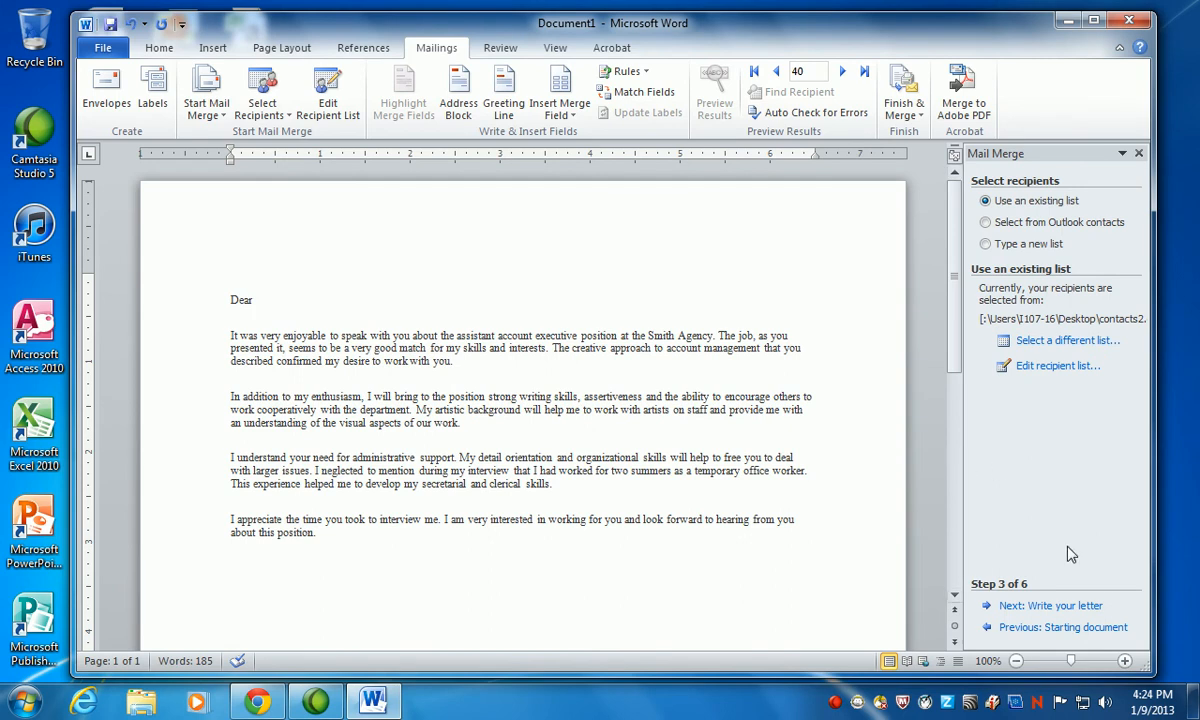
left_click(1058, 606)
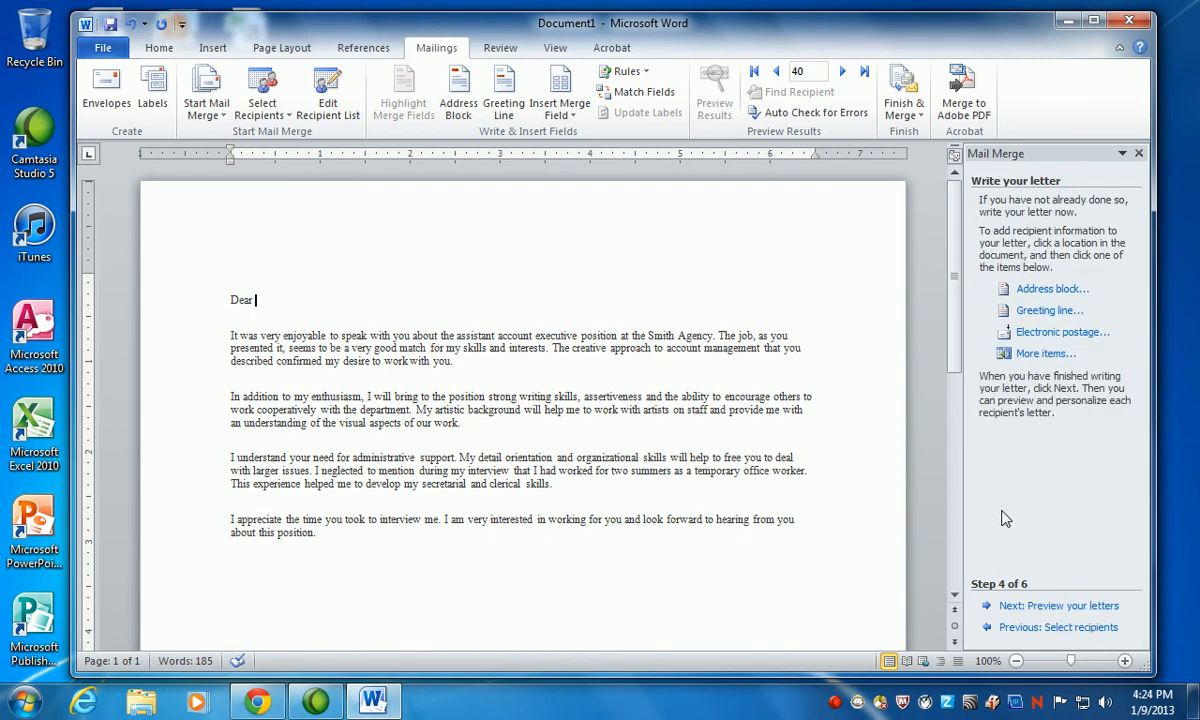
Insert the First_Name merge field after "Dear" in the salutation.
scroll(1004, 517, "down", 1)
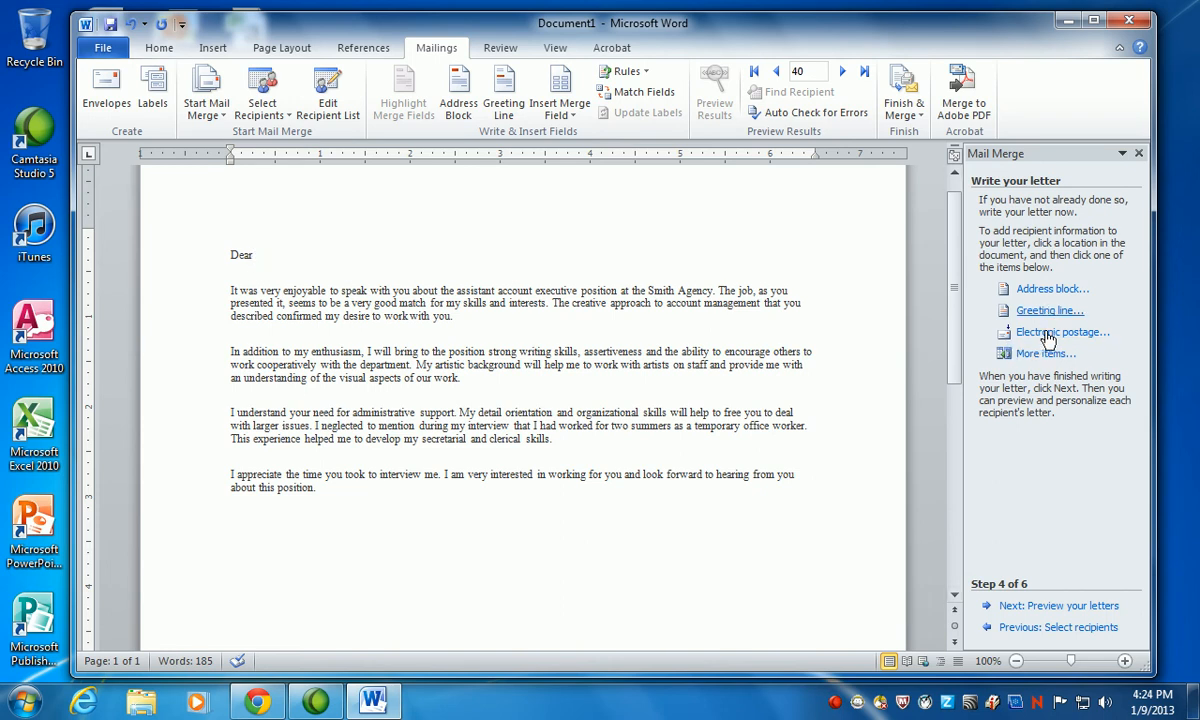
left_click(1043, 355)
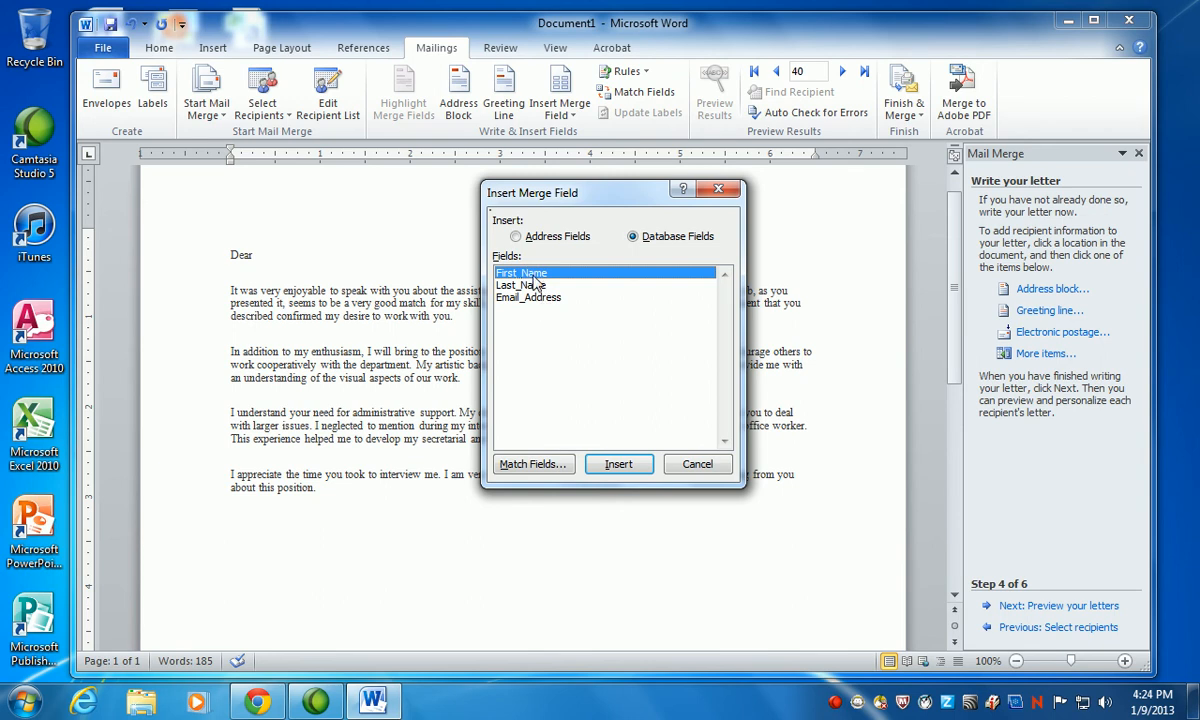
left_click(622, 466)
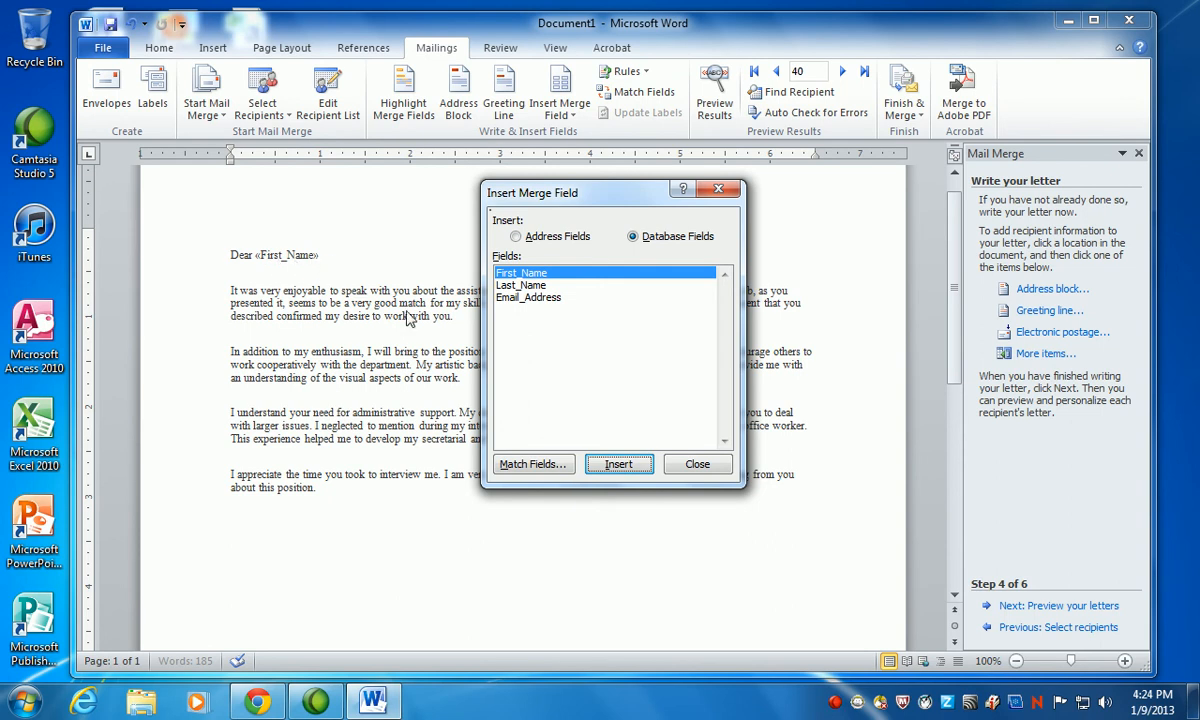
left_click(697, 466)
Add a closing line "Here is my email address:" below the last paragraph, followed by the Email_Address merge field.
left_click(345, 492)
key("Return")
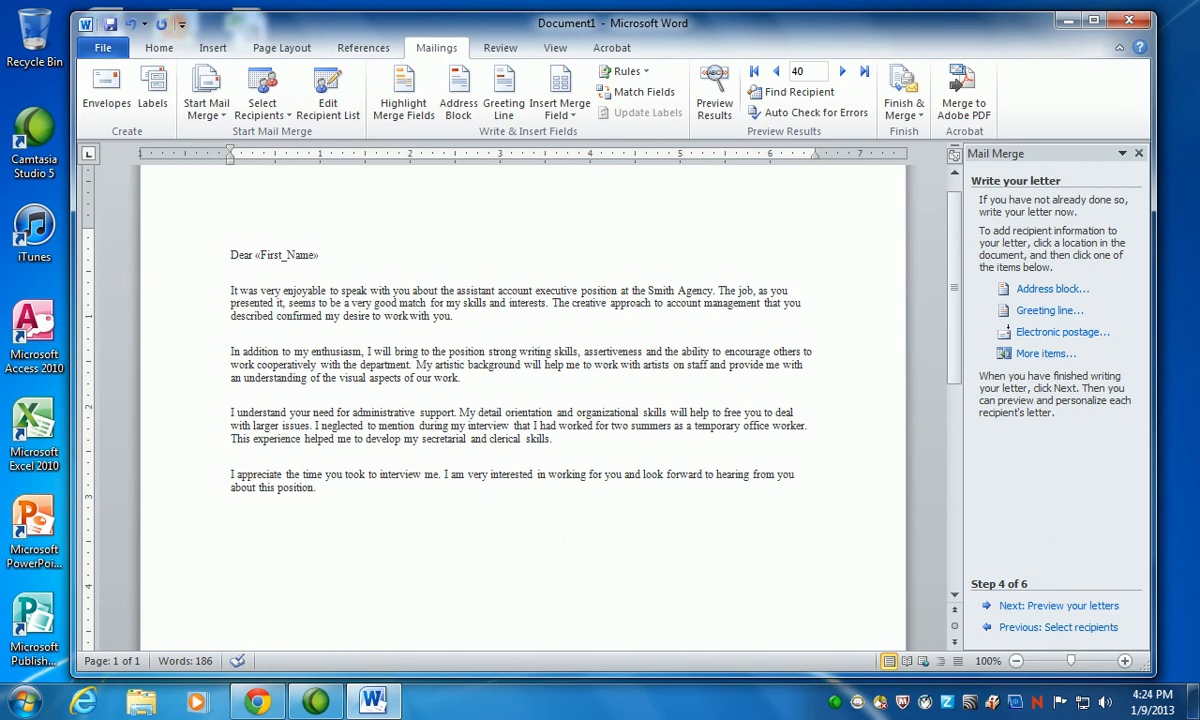
type("Here is my ")
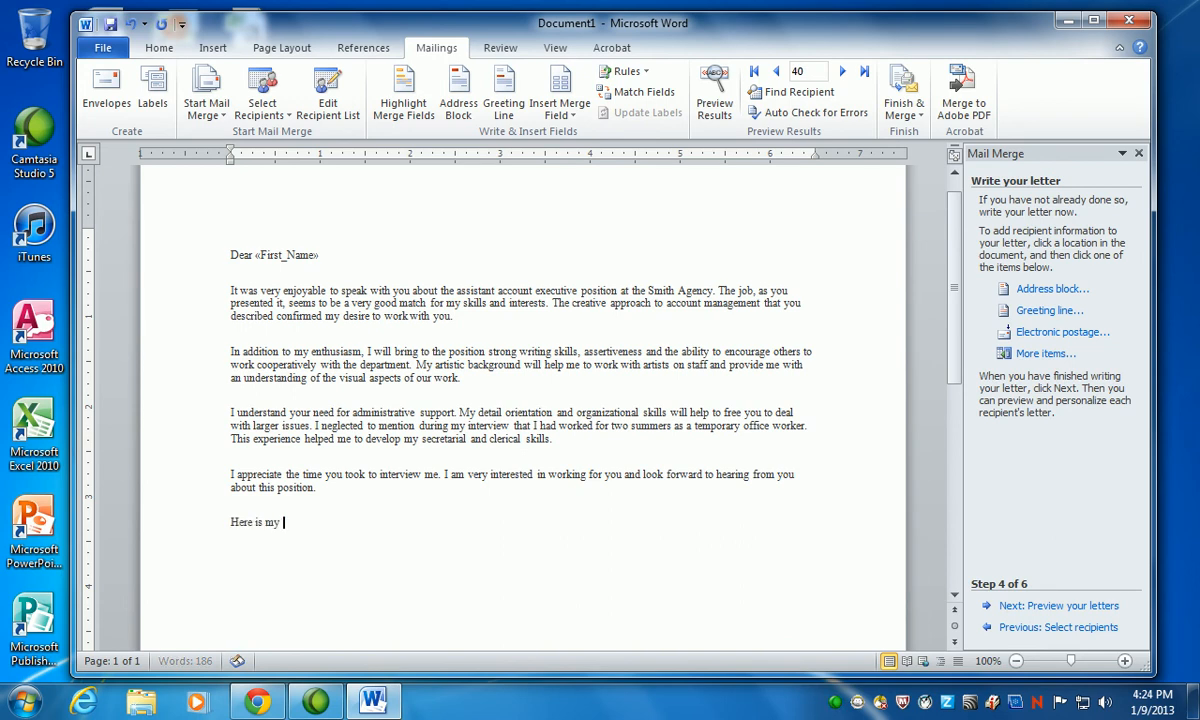
type("email address:")
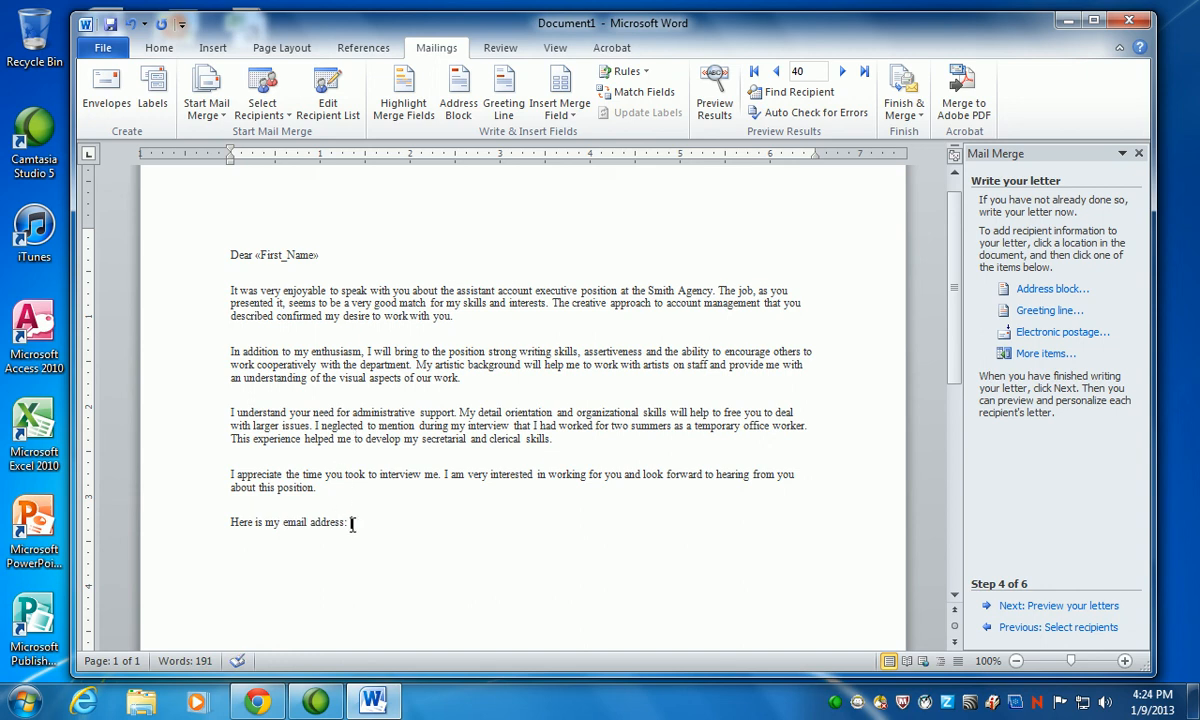
left_click(1000, 352)
left_click(530, 297)
left_click(618, 463)
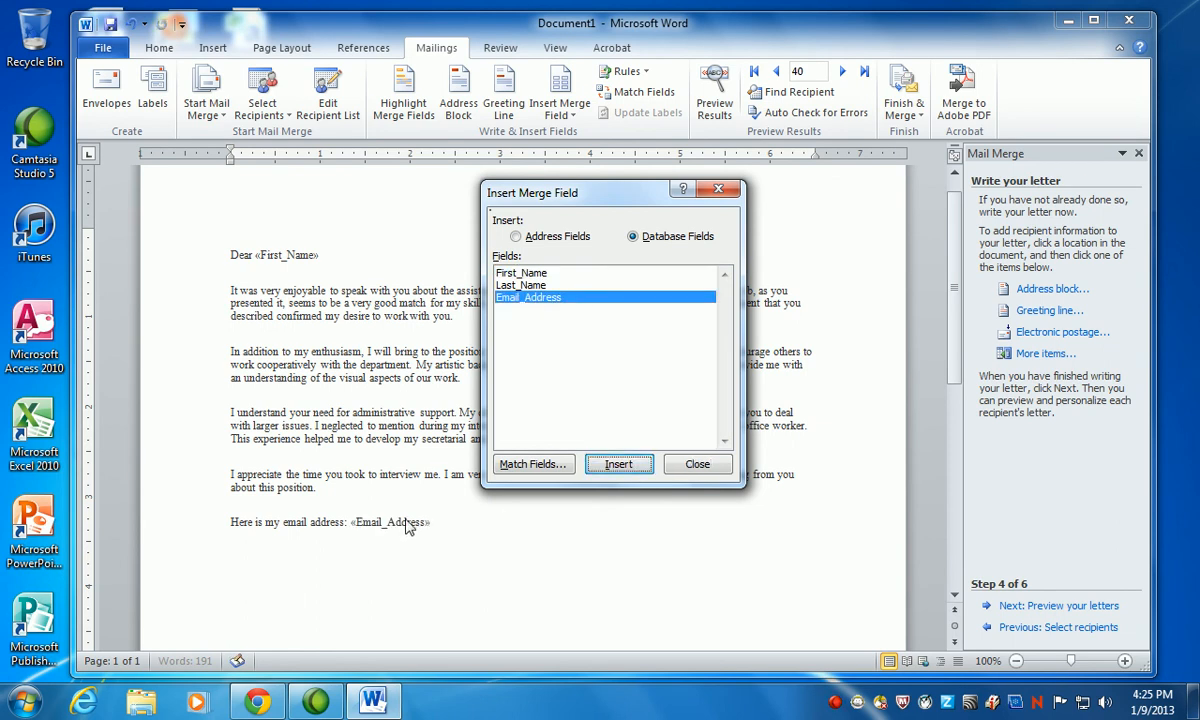
left_click(698, 463)
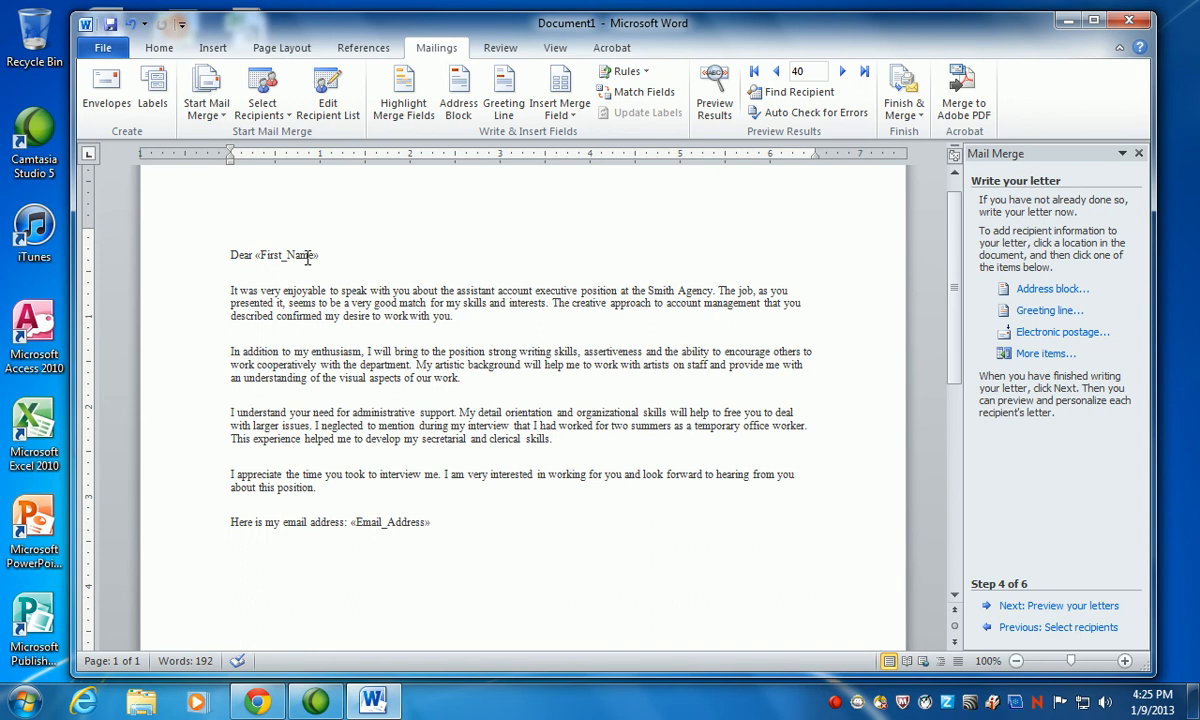
Advance the mail merge wizard from writing the letter to previewing the merged letters.
scroll(256, 251, "up", 1)
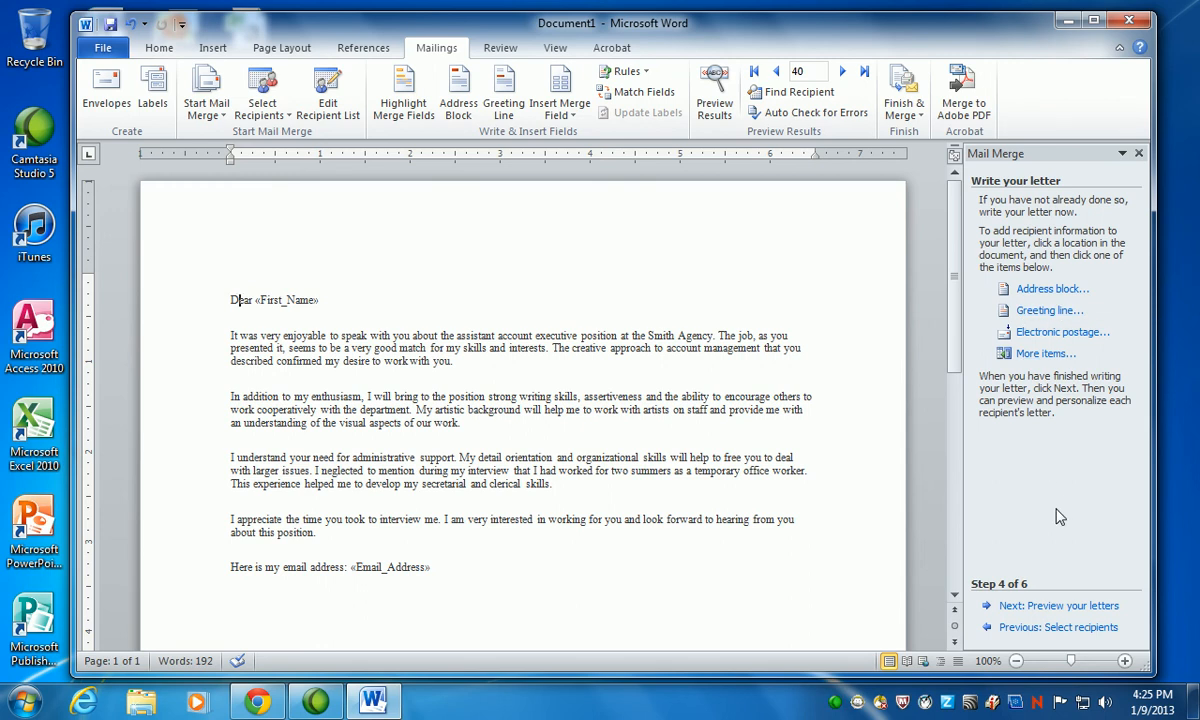
scroll(470, 223, "down", 1)
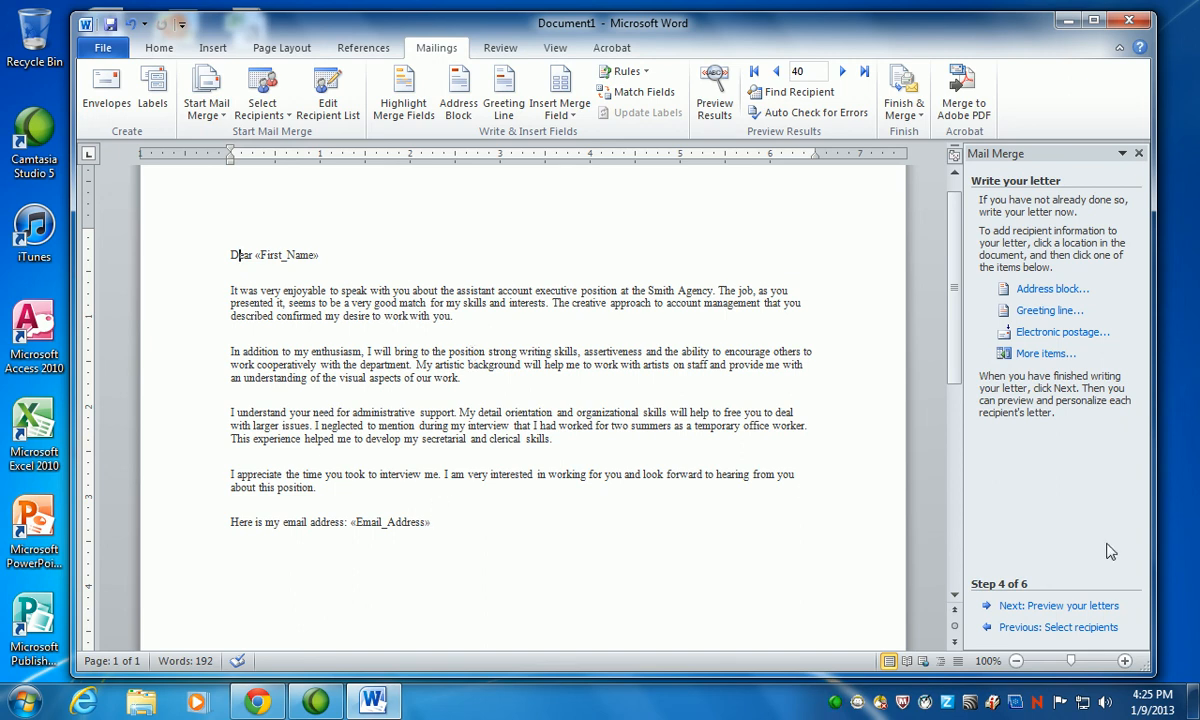
left_click(1064, 607)
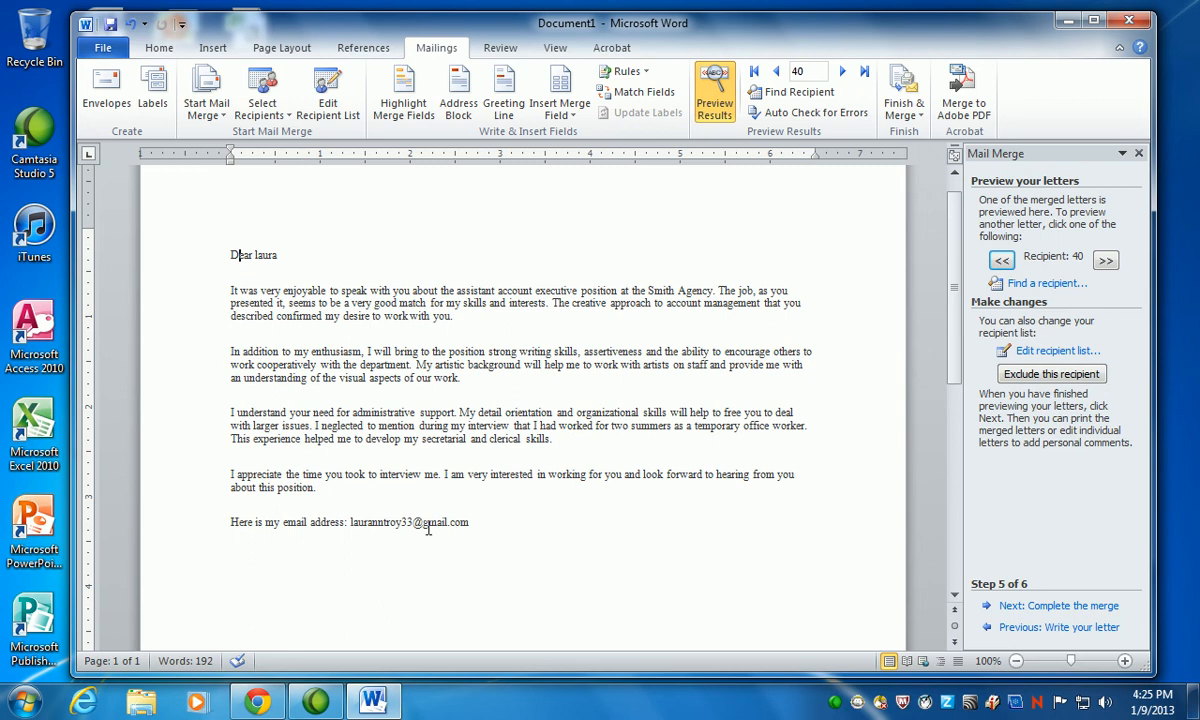
Browse back through the merged letters to recipient 27, checking the name and email address in each.
left_click(776, 72)
left_click(776, 72)
left_click(776, 72)
left_click(776, 72)
left_click(776, 72)
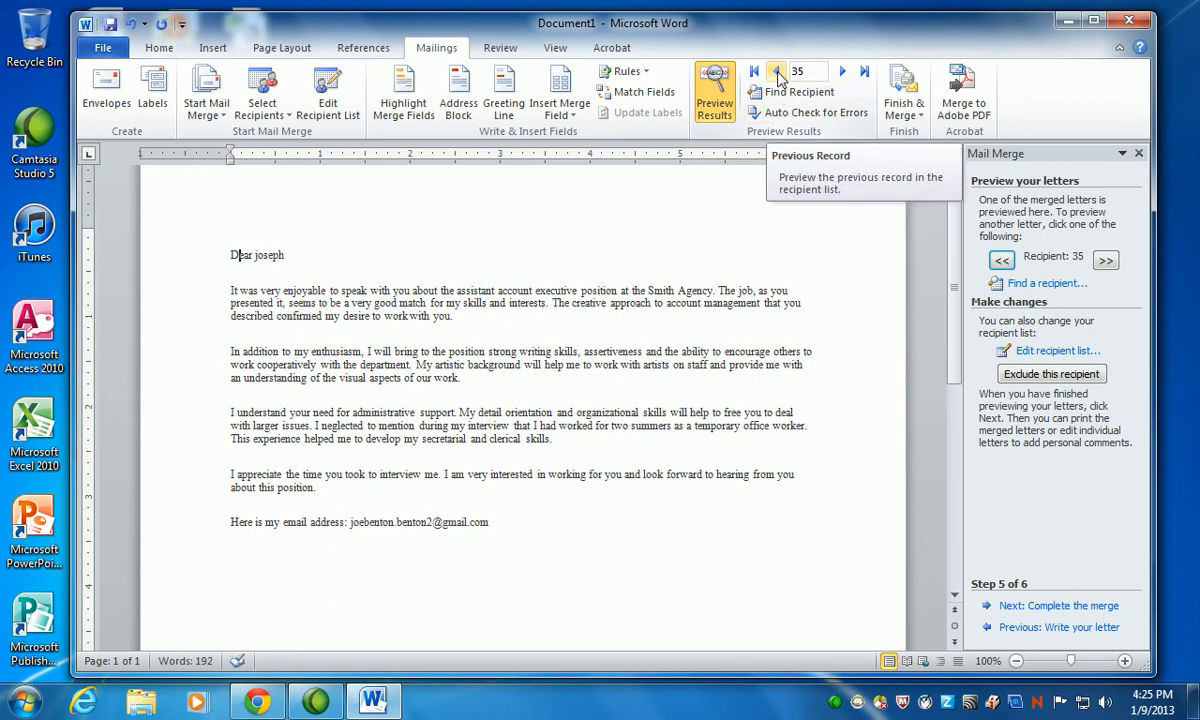
left_click(776, 72)
left_click(776, 72)
left_click(776, 72)
left_click(776, 72)
left_click(776, 72)
left_click(776, 72)
left_click(776, 72)
left_click(776, 72)
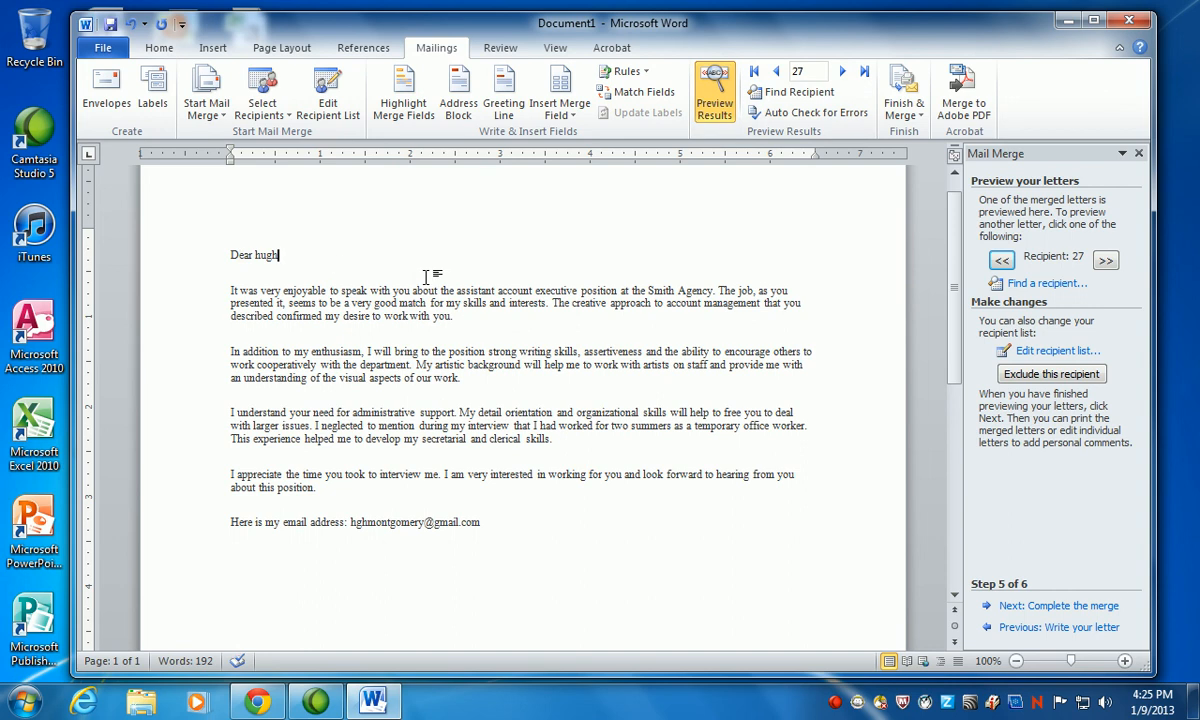
Add a comma after the first name in the salutation and check it by browsing the letters forward to recipient 47.
type(",")
left_click(843, 73)
left_click(843, 73)
left_click(843, 73)
left_click(843, 73)
left_click(843, 73)
left_click(843, 73)
left_click(843, 73)
left_click(843, 73)
left_click(843, 73)
left_click(843, 73)
left_click(843, 73)
left_click(843, 73)
left_click(843, 73)
left_click(843, 73)
left_click(843, 73)
left_click(843, 73)
left_click(843, 73)
left_click(843, 73)
left_click(843, 73)
left_click(843, 73)
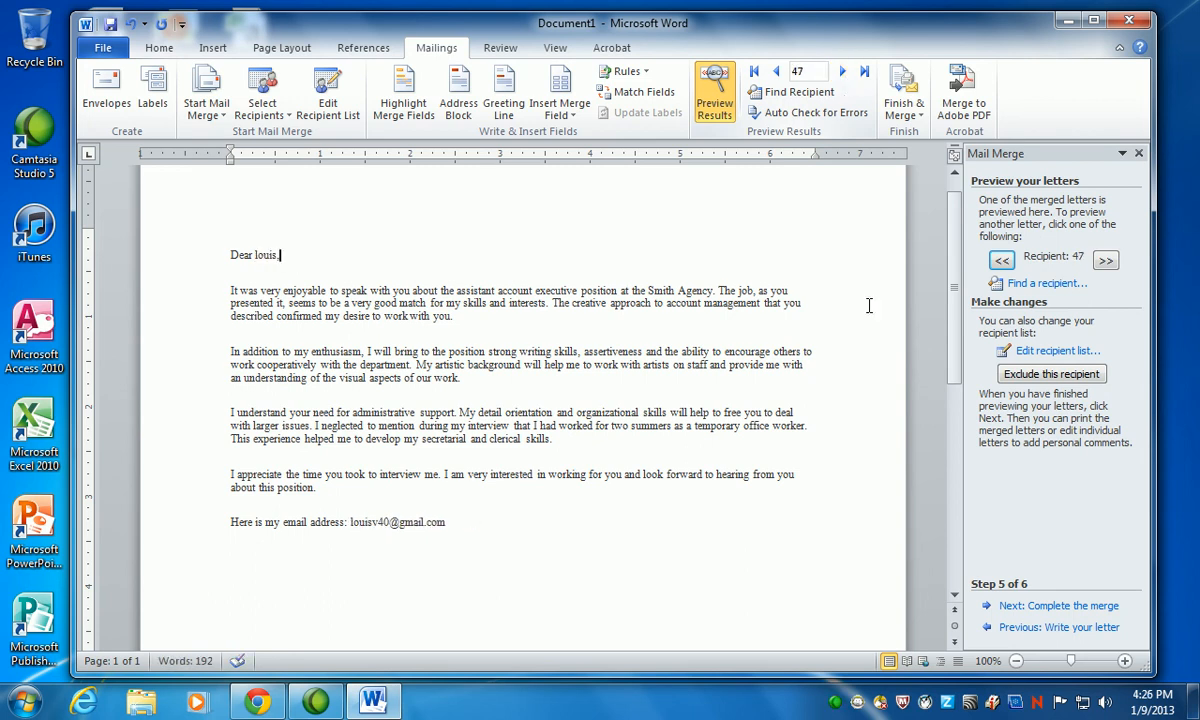
Proceed to the wizard's Complete the merge stage and look through the merged letters forward to recipient 51.
left_click(1067, 607)
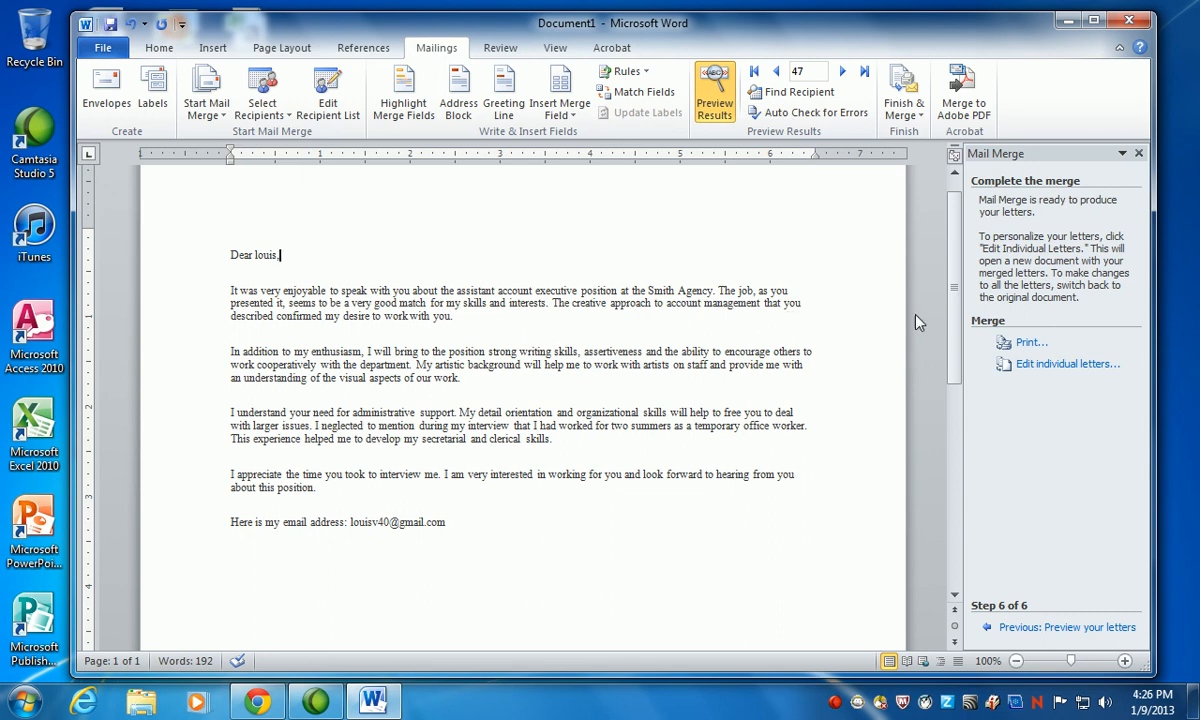
scroll(889, 308, "up", 1)
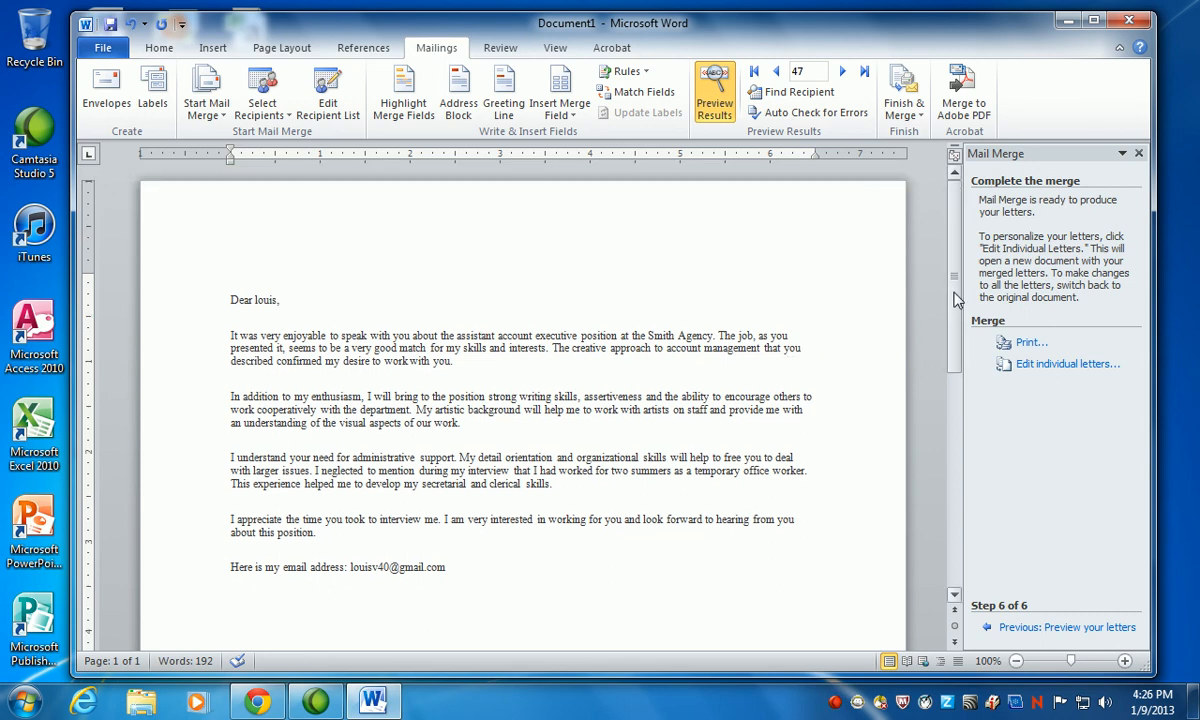
scroll(952, 296, "down", 1)
scroll(950, 295, "up", 1)
left_click(842, 73)
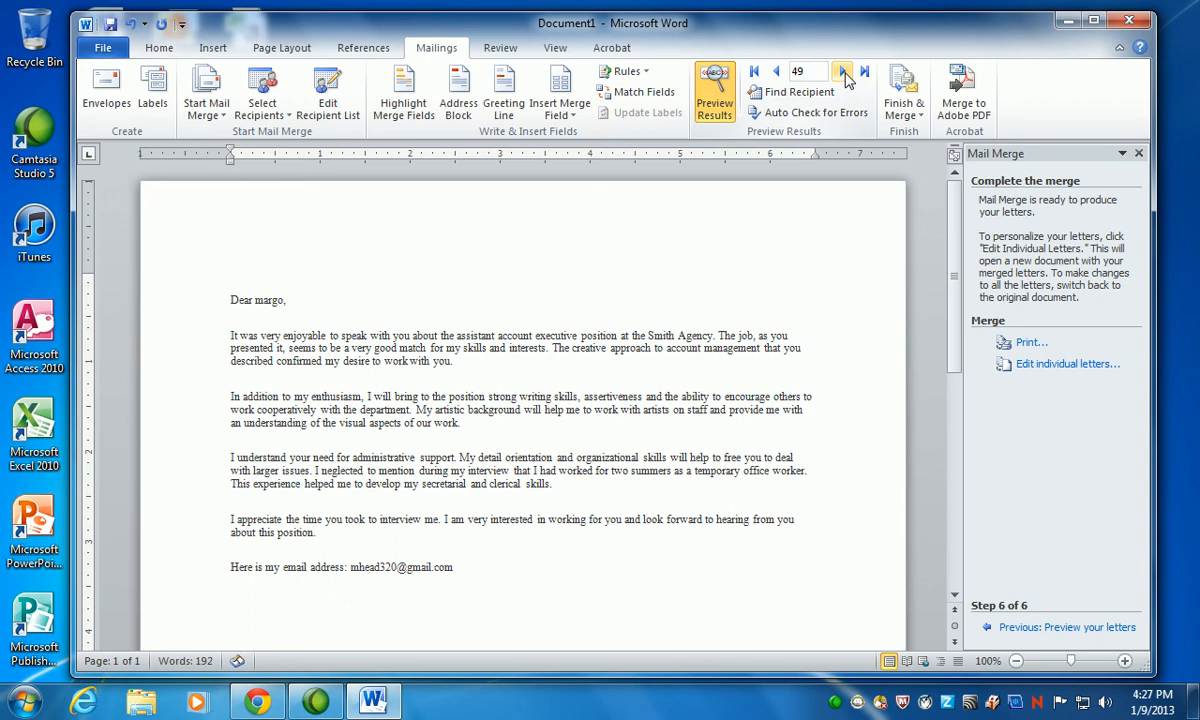
left_click(843, 73)
left_click(843, 73)
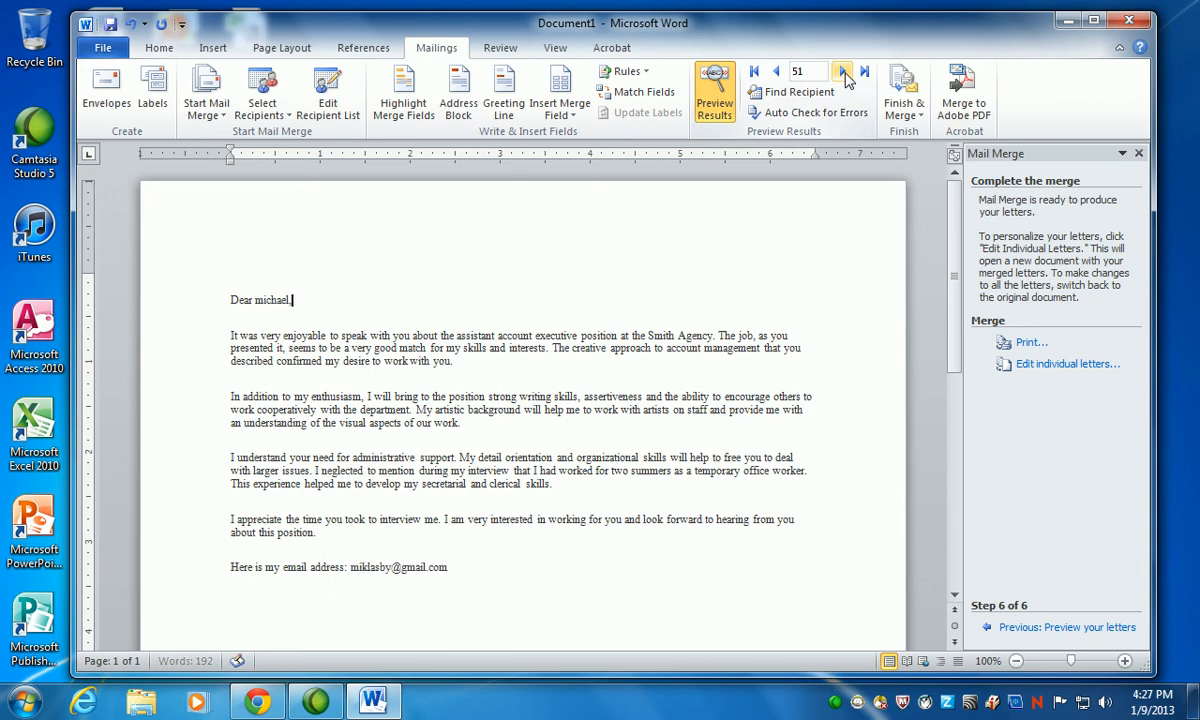